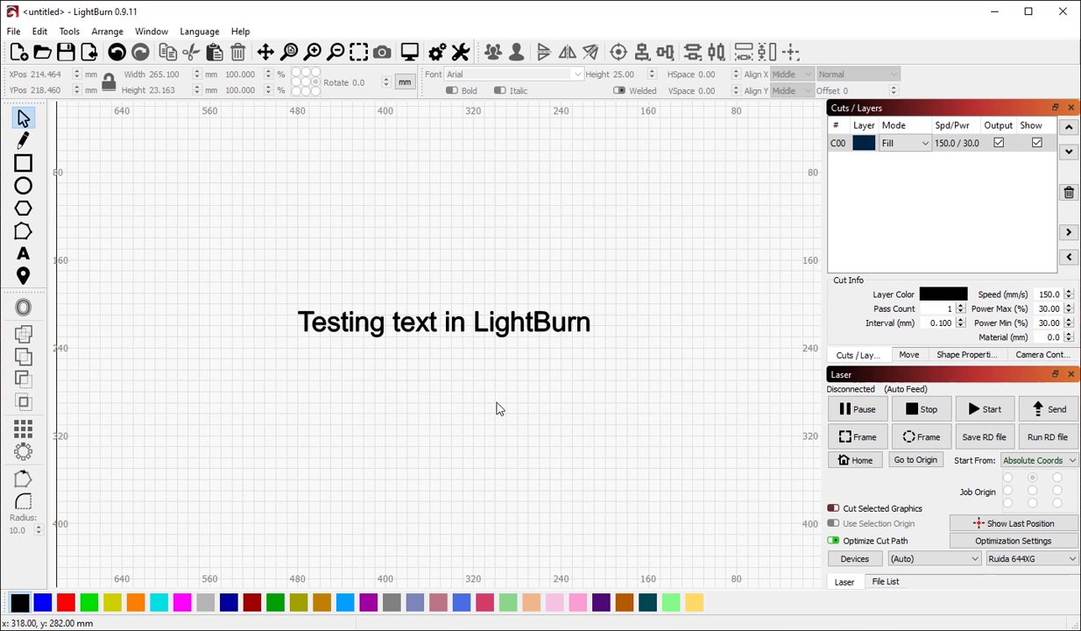
# - Draw a nearly horizontal line about 420 mm long beneath the text
pyautogui.click(23, 140)
pyautogui.click(214, 354)
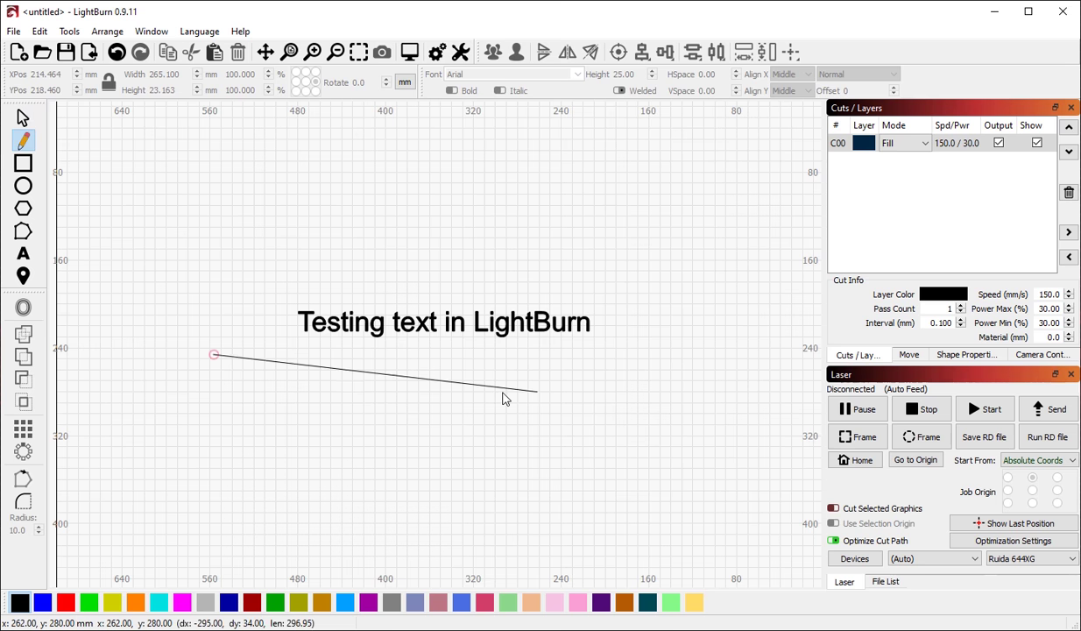
pyautogui.click(673, 367)
pyautogui.rightClick(671, 367)
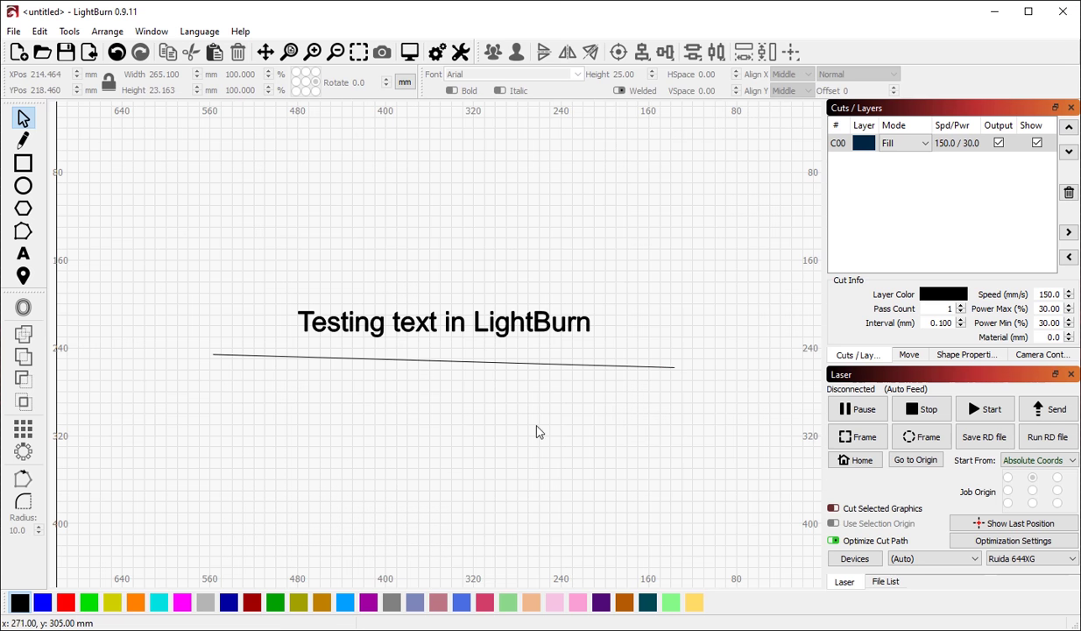
# - Apply the drawn line as a path to the text
pyautogui.hotkey('ctrl', 'a')
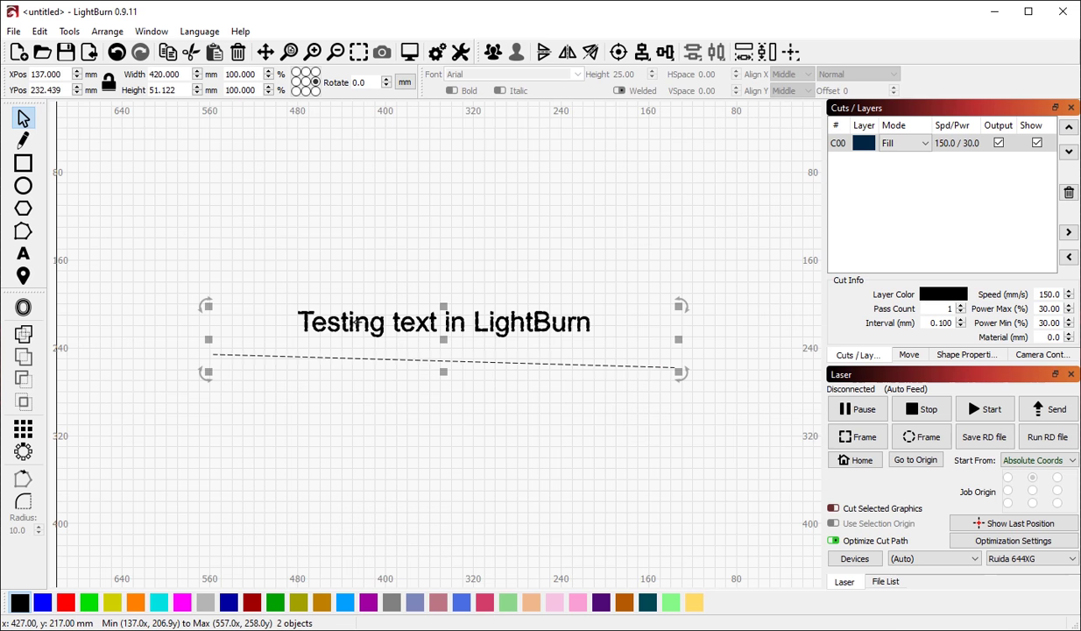
pyautogui.rightClick(356, 322)
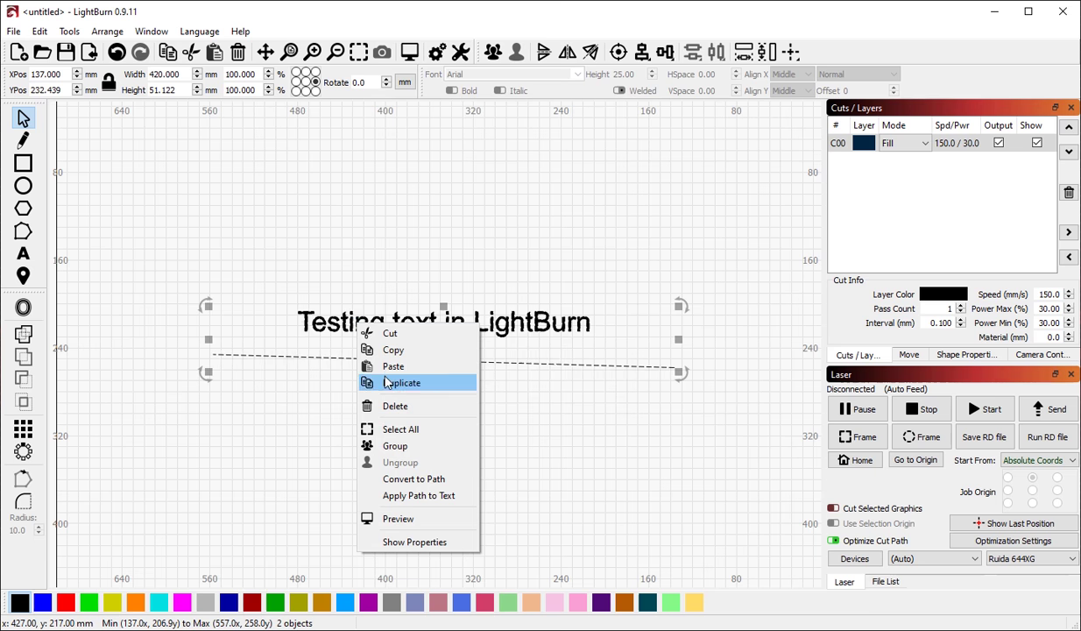
pyautogui.click(434, 495)
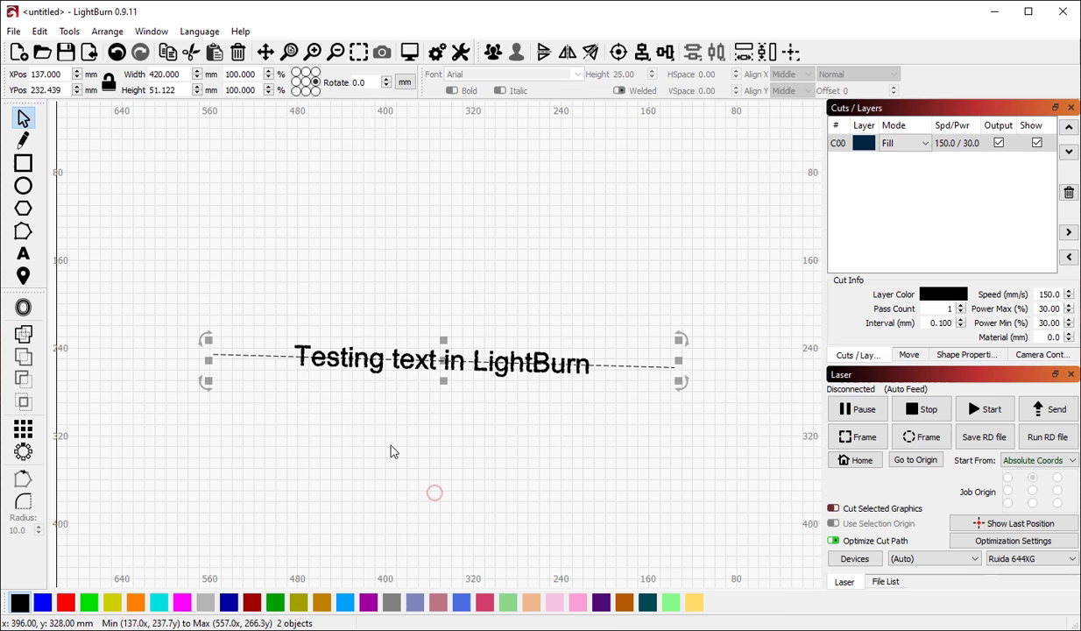
# - Node-edit the text's guide line into an S-curve and move its left endpoint inward and slightly down
pyautogui.click(267, 358)
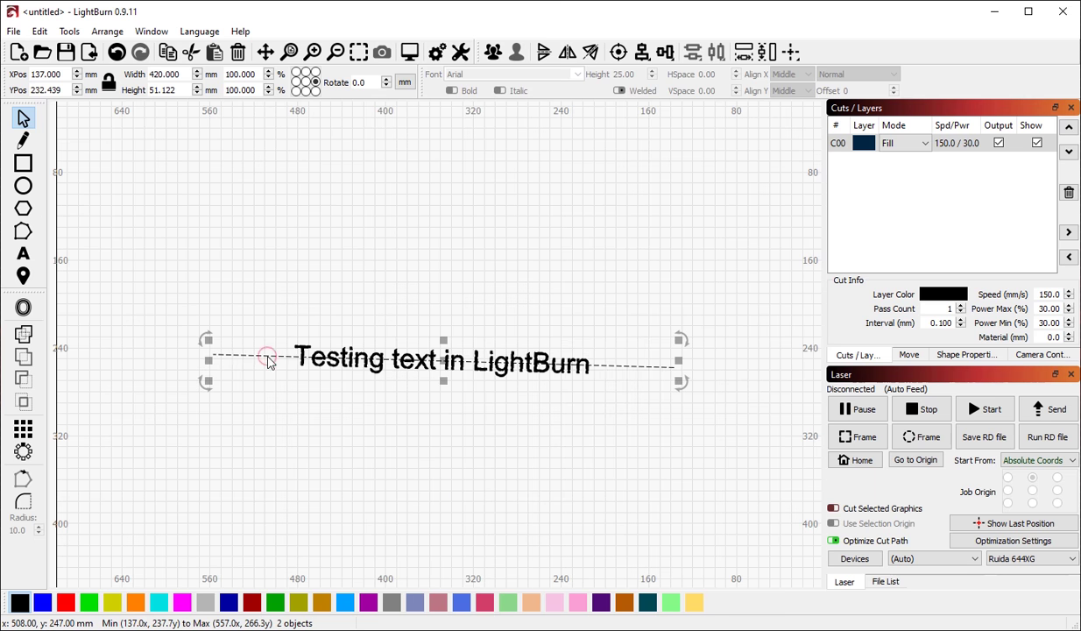
pyautogui.hotkey('ctrl', '`')
pyautogui.moveTo(267, 354); pyautogui.dragTo(273, 305)
pyautogui.moveTo(559, 364); pyautogui.dragTo(500, 559)
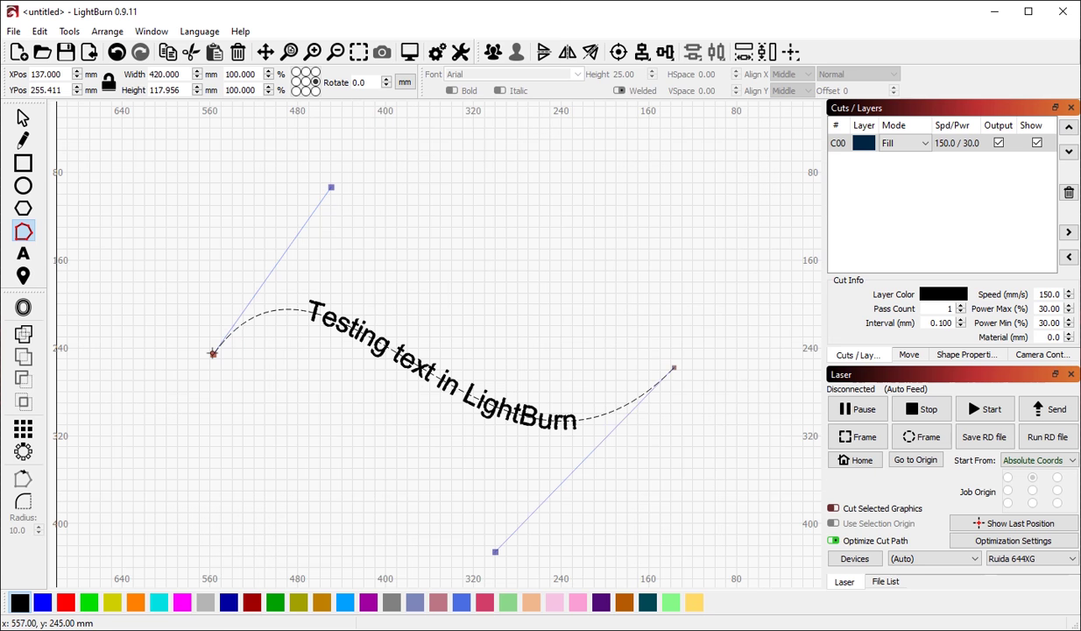
pyautogui.moveTo(212, 353); pyautogui.dragTo(395, 392)
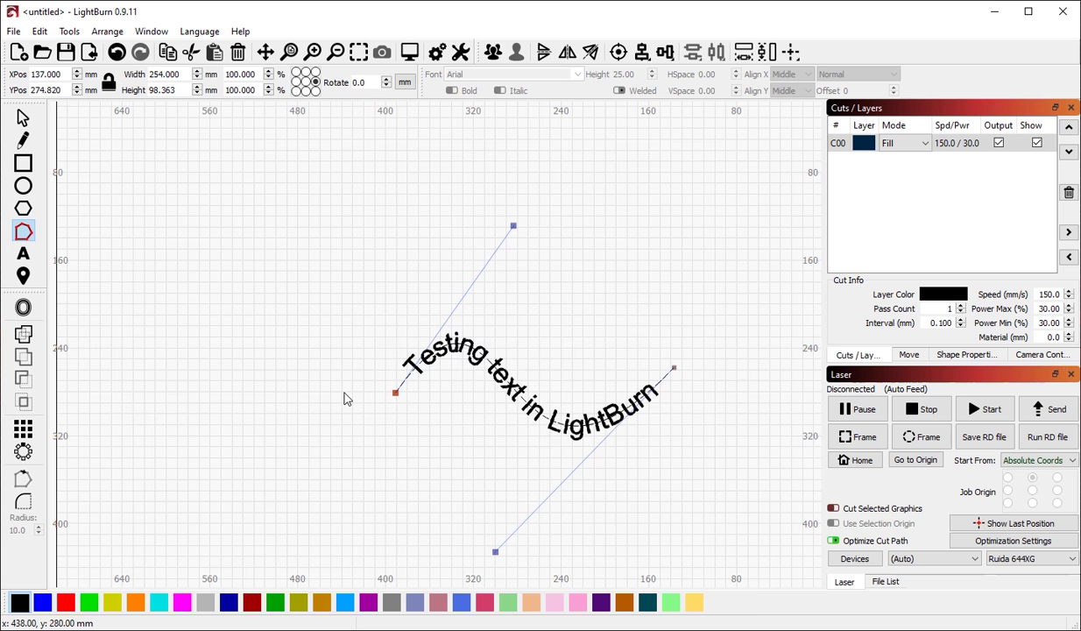
# - Undo the node edits on the guide line, leave node editing and deselect everything
pyautogui.hotkey('ctrl', 'z')
pyautogui.hotkey('ctrl', 'z')
pyautogui.hotkey('ctrl', 'z')
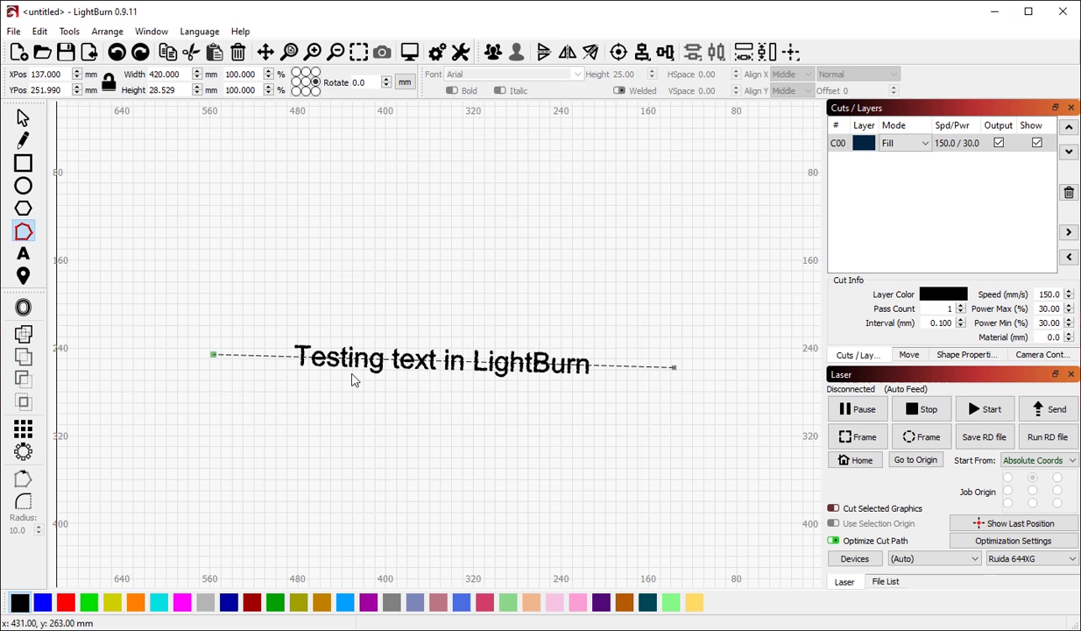
pyautogui.press('Escape')
pyautogui.click(358, 273)
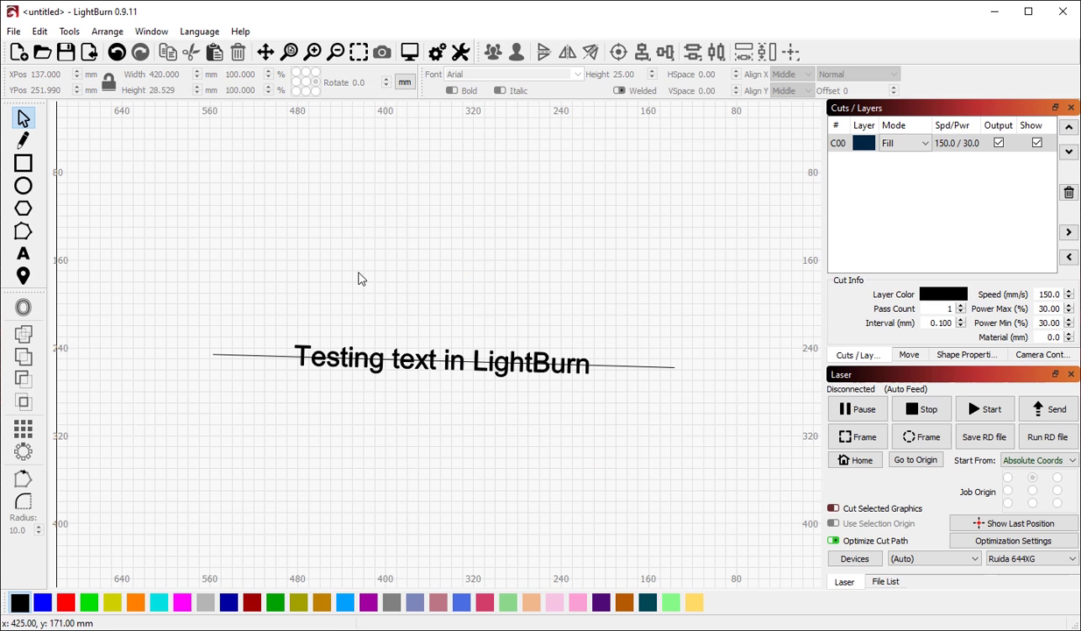
# - Undo the text's attachment to the line and delete the line
pyautogui.hotkey('ctrl', 'z')
pyautogui.hotkey('ctrl', 'z')
pyautogui.hotkey('ctrl', 'z')
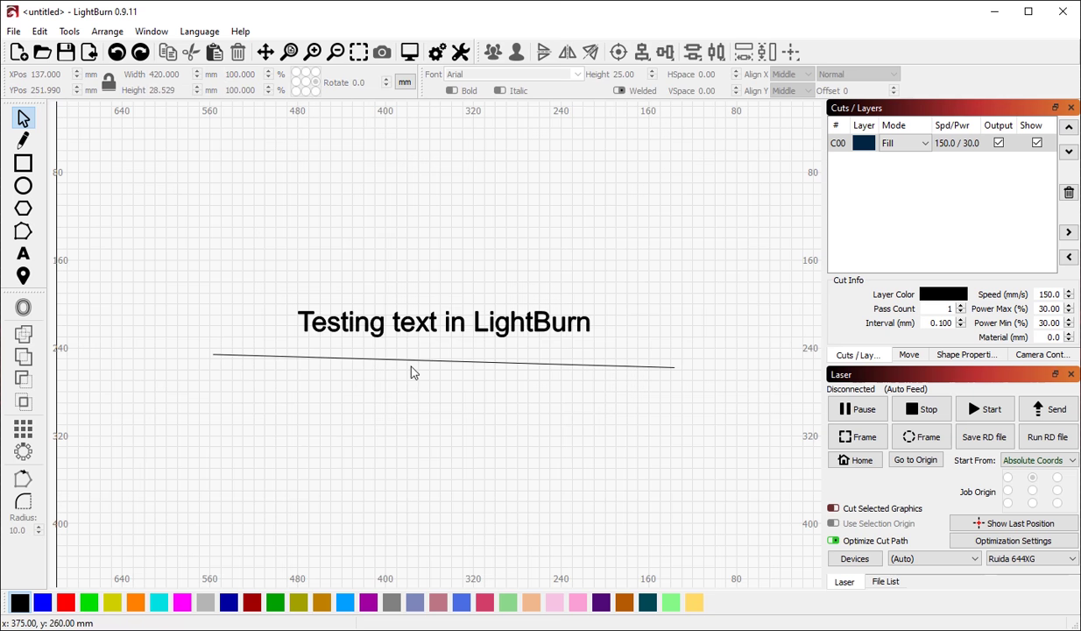
pyautogui.moveTo(487, 395); pyautogui.dragTo(411, 344)
pyautogui.press('Delete')
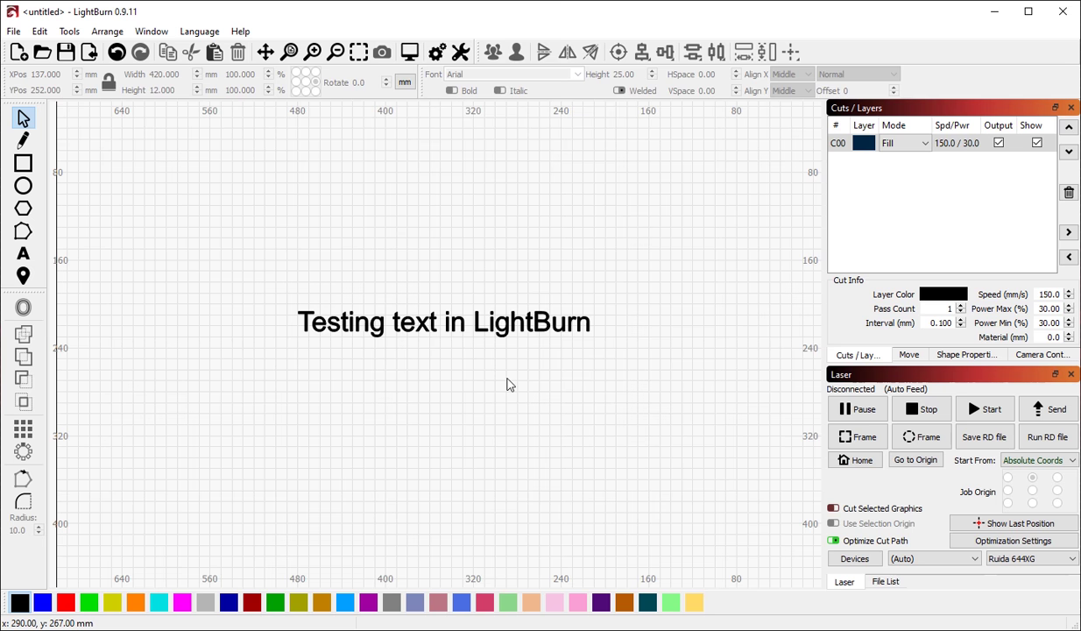
# - Draw an ellipse about 207 by 210 mm overlapping the text and assign it to a blue layer in Line mode
pyautogui.click(23, 184)
pyautogui.moveTo(355, 260); pyautogui.dragTo(576, 488)
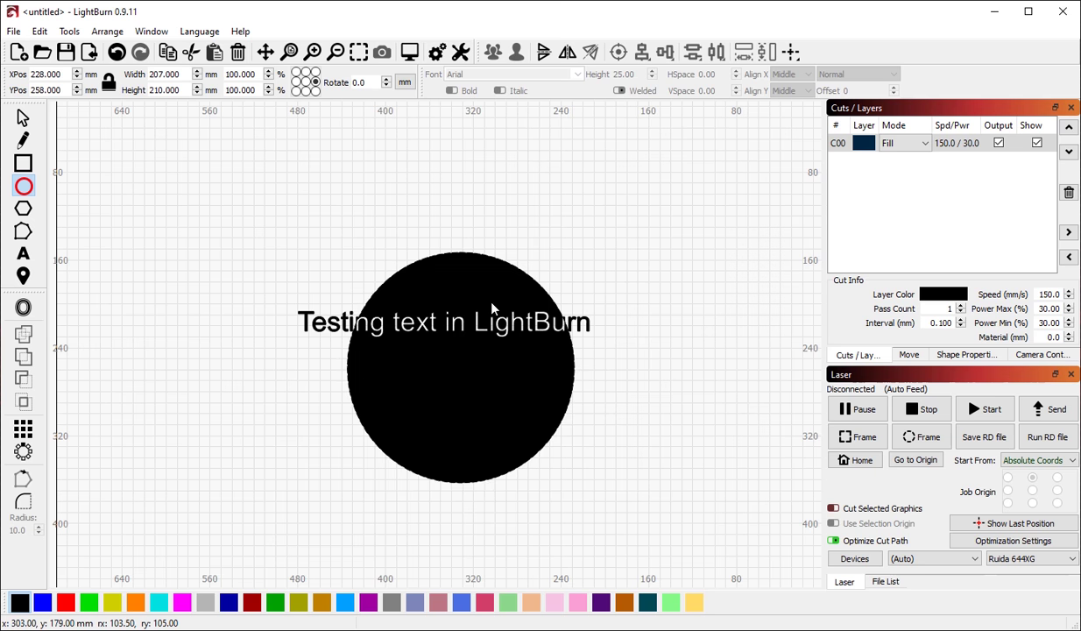
pyautogui.click(41, 602)
pyautogui.click(906, 161)
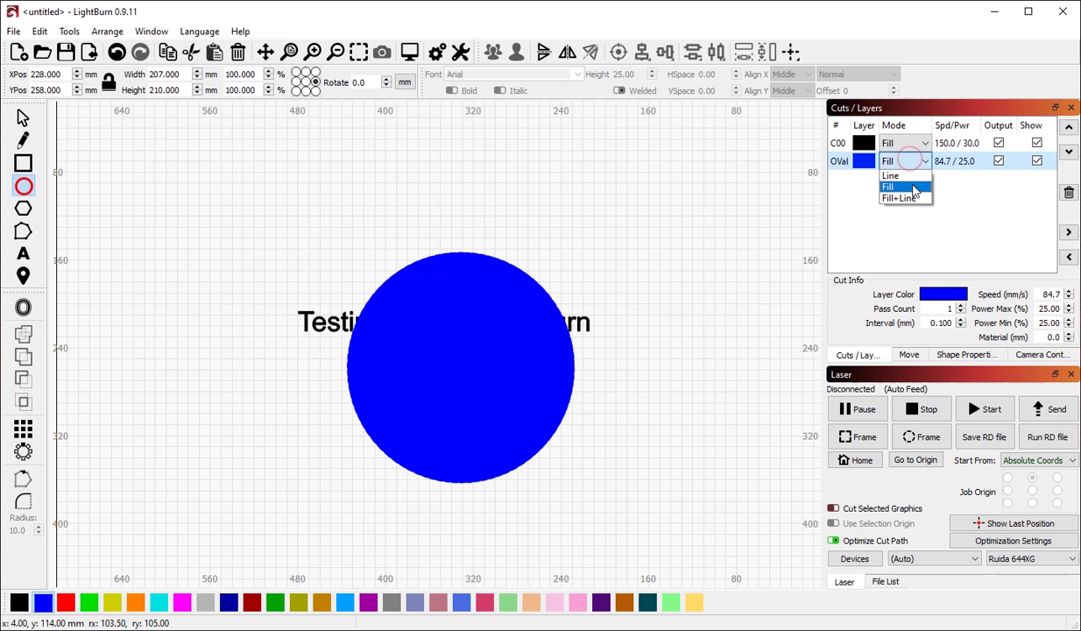
pyautogui.click(911, 176)
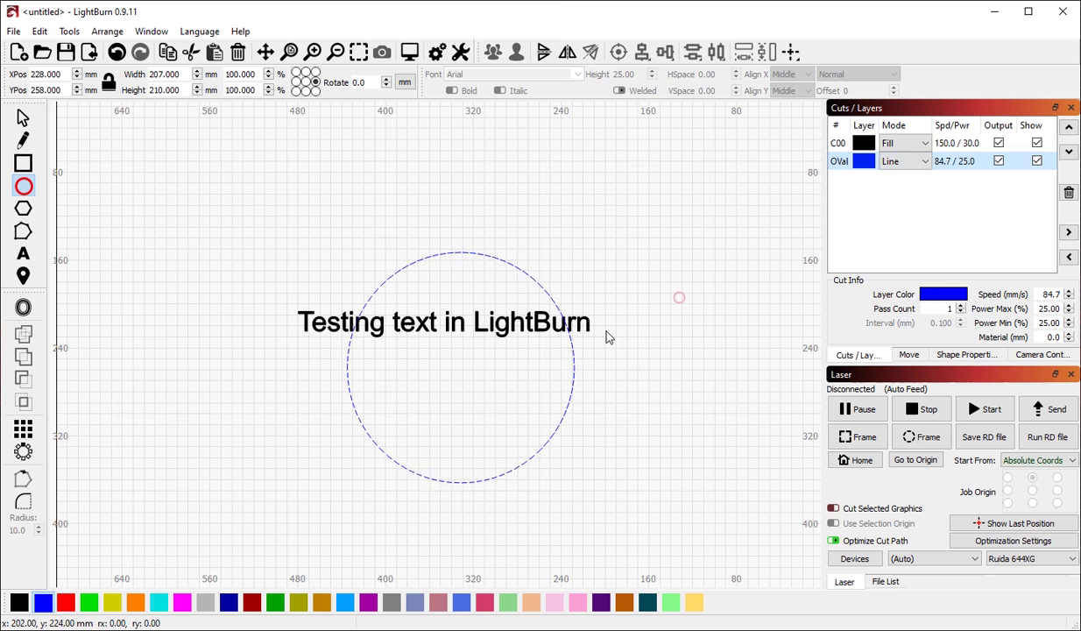
# - Apply the circle as a path to the text and rotate both objects together
pyautogui.press('Escape')
pyautogui.hotkey('ctrl', 'a')
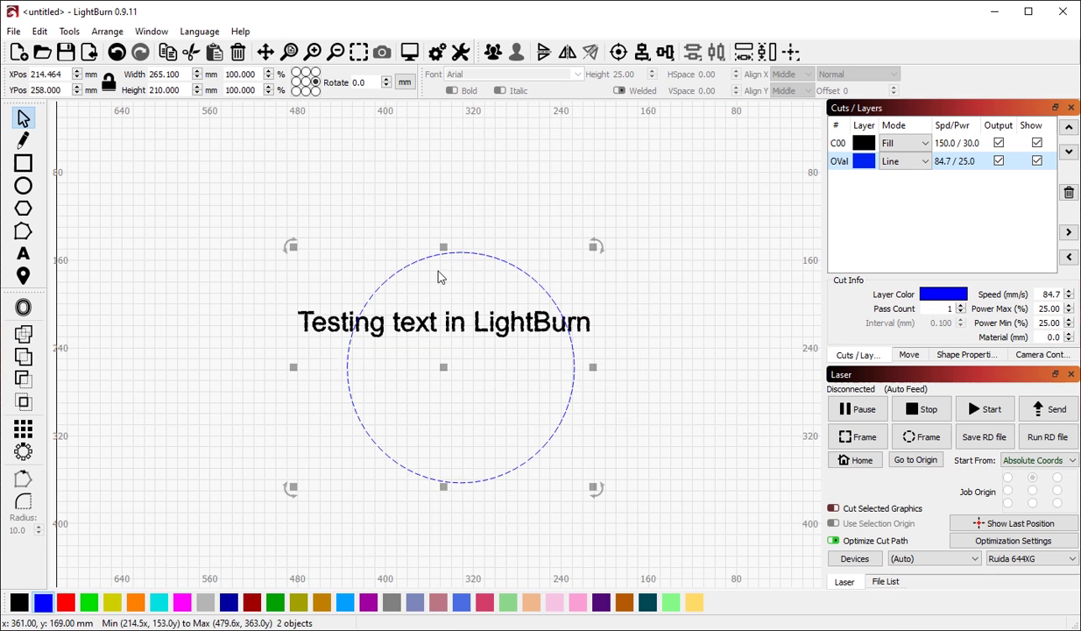
pyautogui.rightClick(371, 324)
pyautogui.click(412, 501)
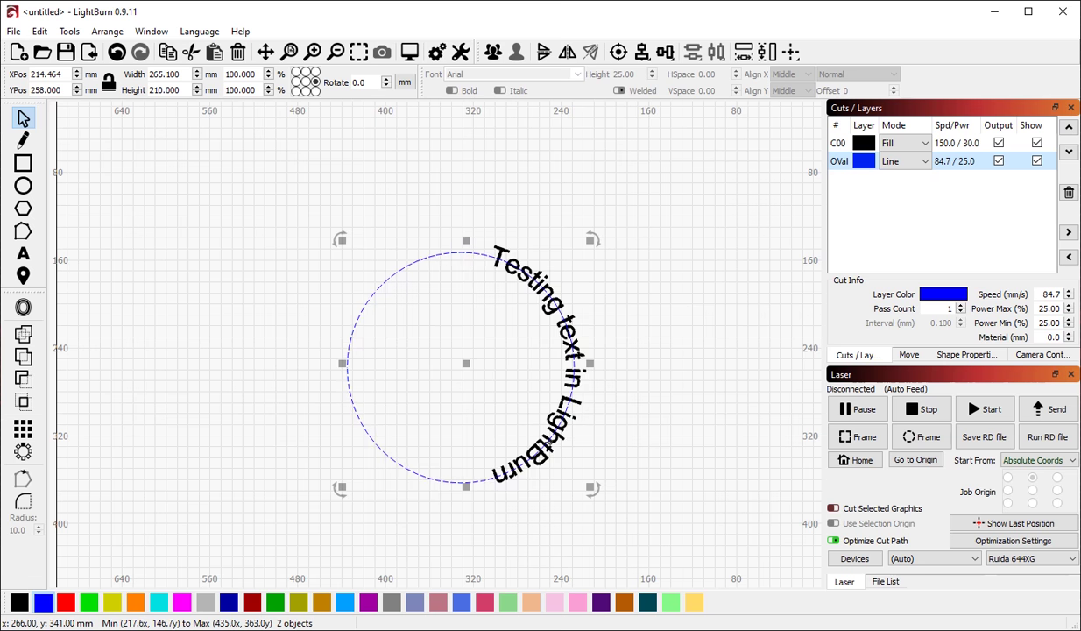
pyautogui.moveTo(595, 491); pyautogui.dragTo(644, 331)
# - Undo the rotation, the path attachment and the circle with its blue layer, keeping only the straight text
pyautogui.hotkey('ctrl', 'z')
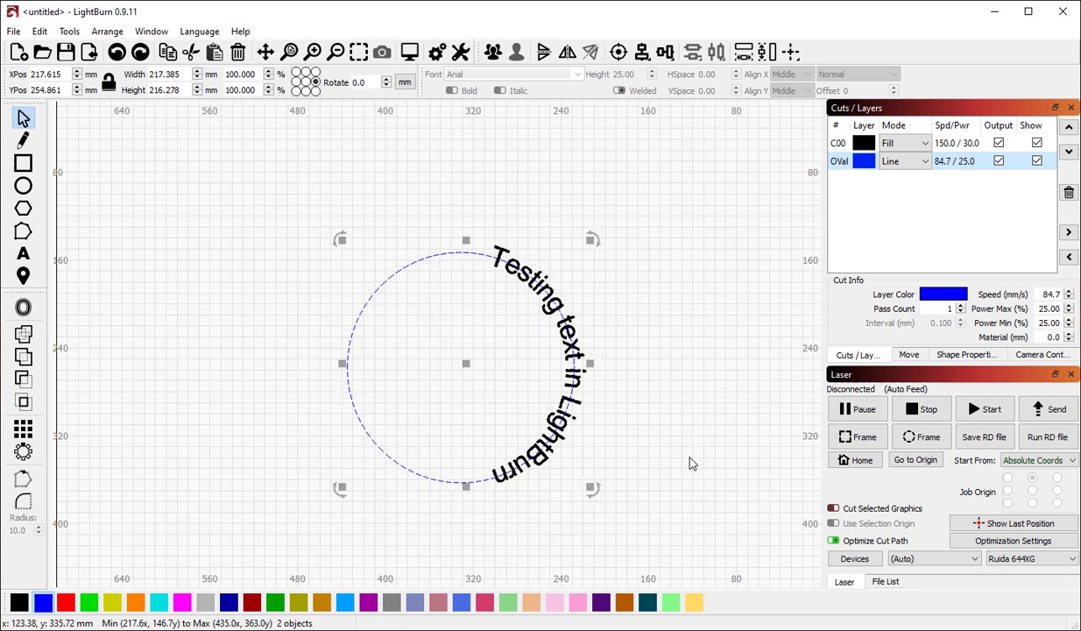
pyautogui.hotkey('ctrl', 'z')
pyautogui.click(649, 416)
pyautogui.hotkey('ctrl', 'z')
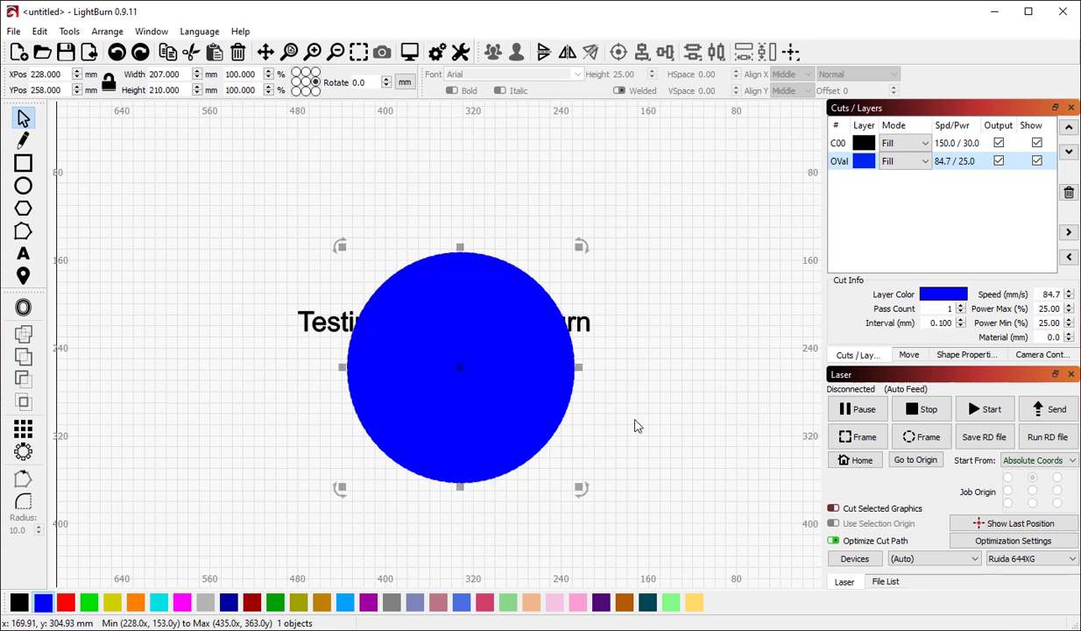
pyautogui.hotkey('ctrl', 'z')
pyautogui.hotkey('ctrl', 'z')
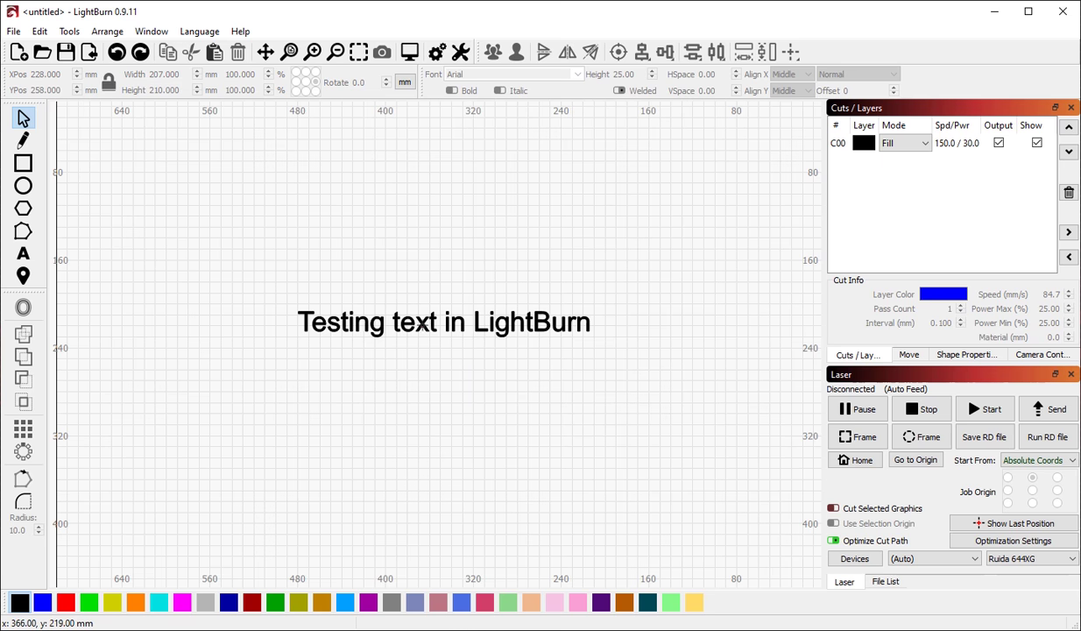
# - Bend the text itself, first into a U-shaped curve and finally into a shallow arch about 258 mm wide and 42 mm high
pyautogui.click(423, 324)
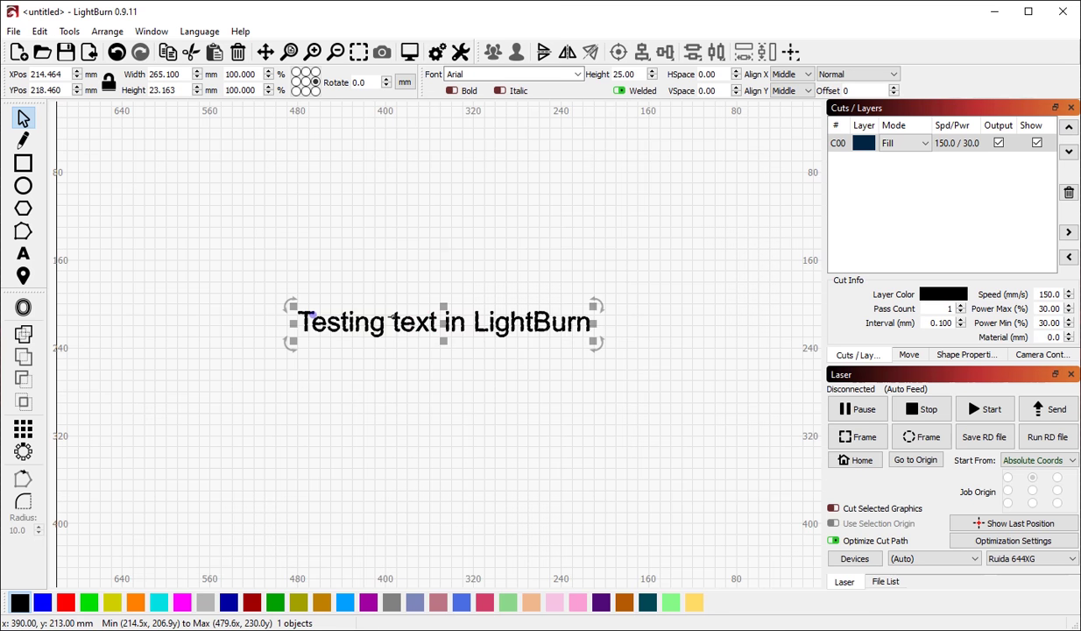
pyautogui.scroll(6, 302, 316)
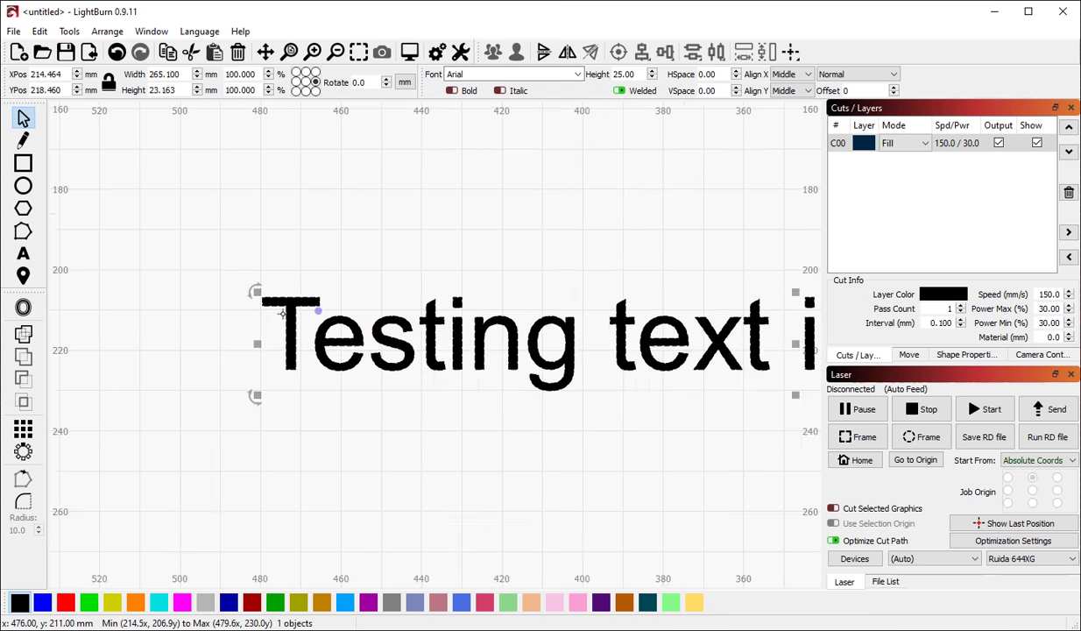
pyautogui.scroll(1, 293, 321)
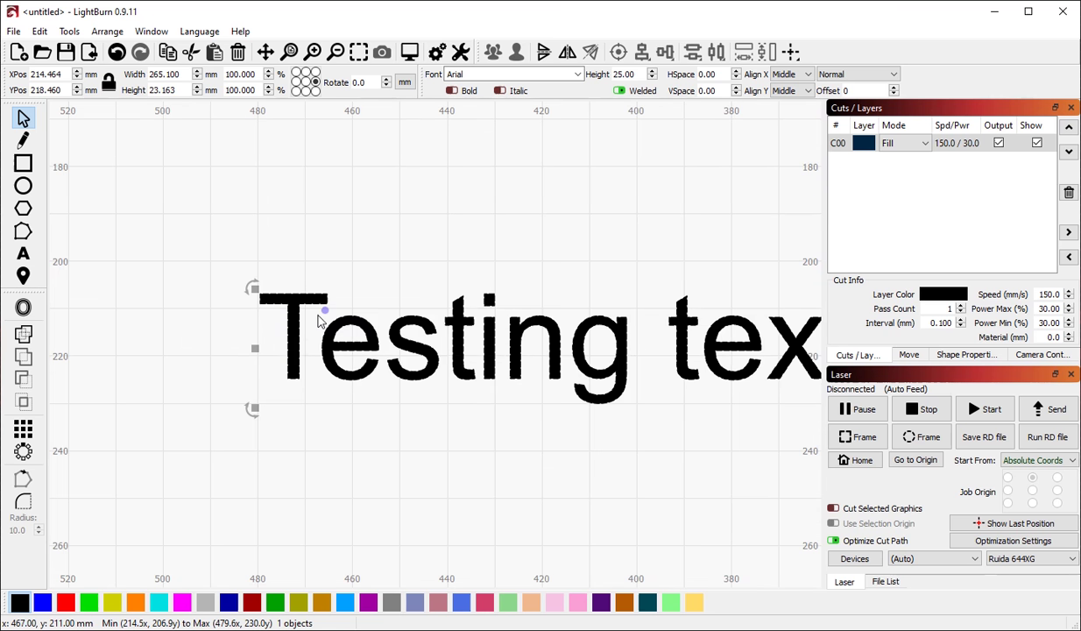
pyautogui.scroll(-3, 236, 300)
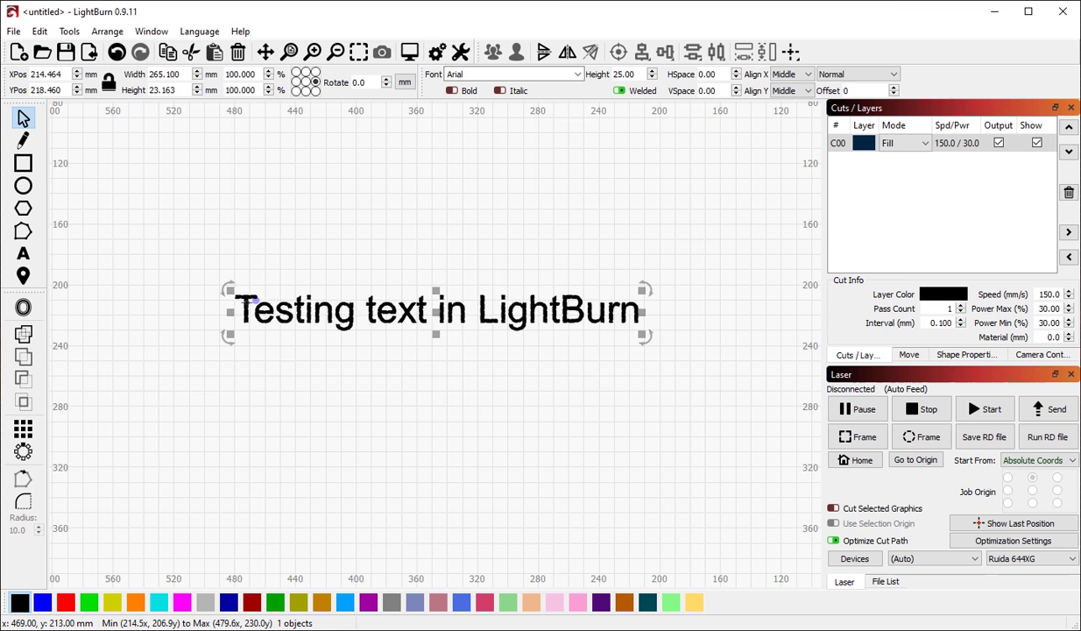
pyautogui.moveTo(256, 300); pyautogui.dragTo(286, 234)
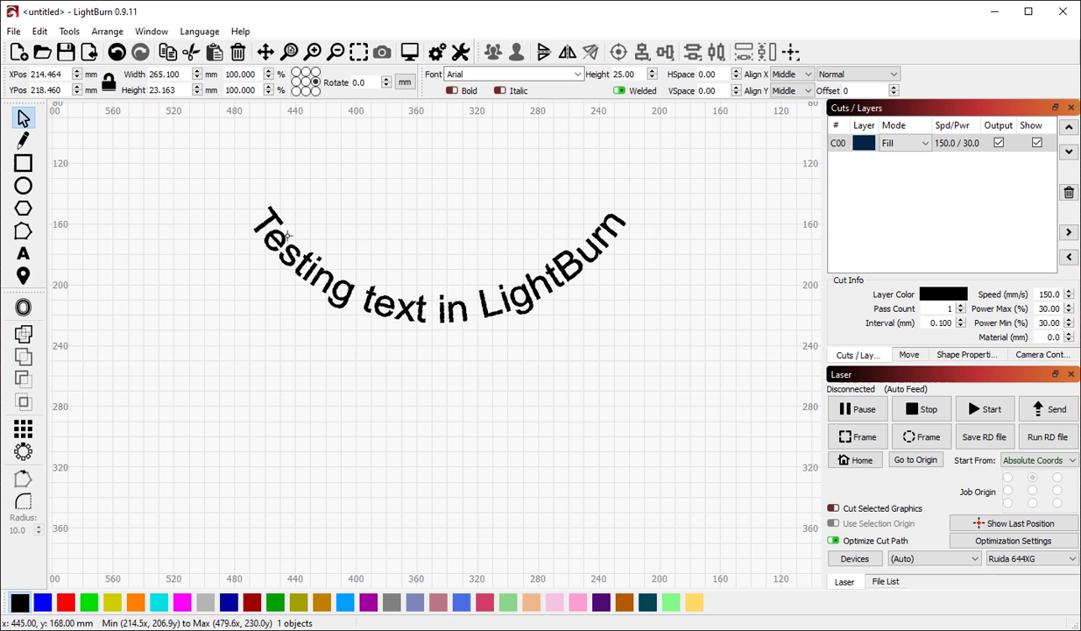
pyautogui.click(292, 348)
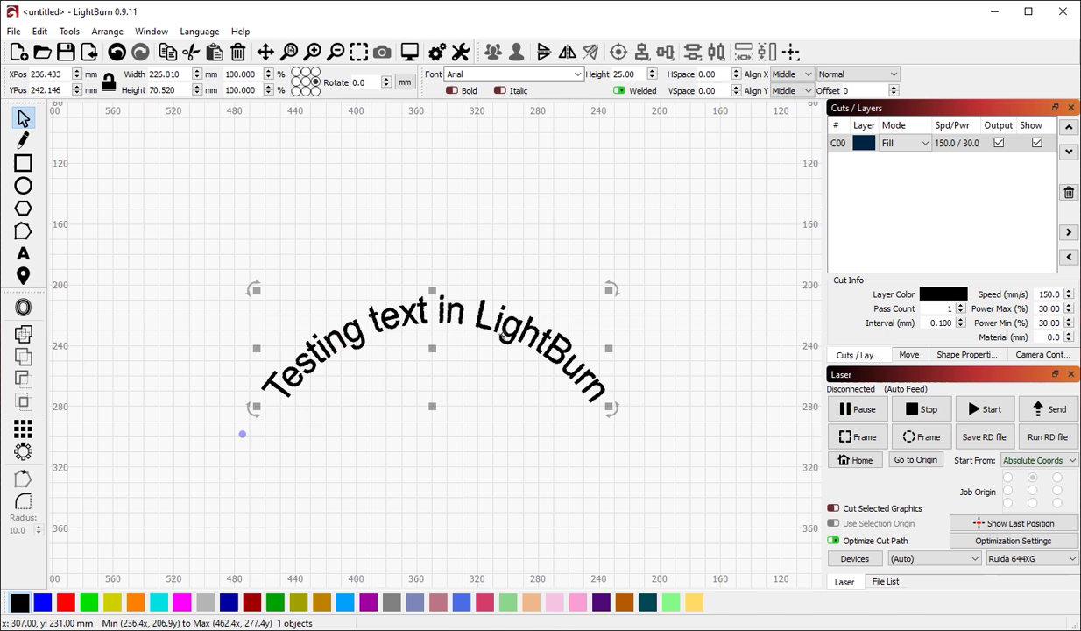
pyautogui.moveTo(241, 434); pyautogui.dragTo(272, 328)
pyautogui.click(273, 333)
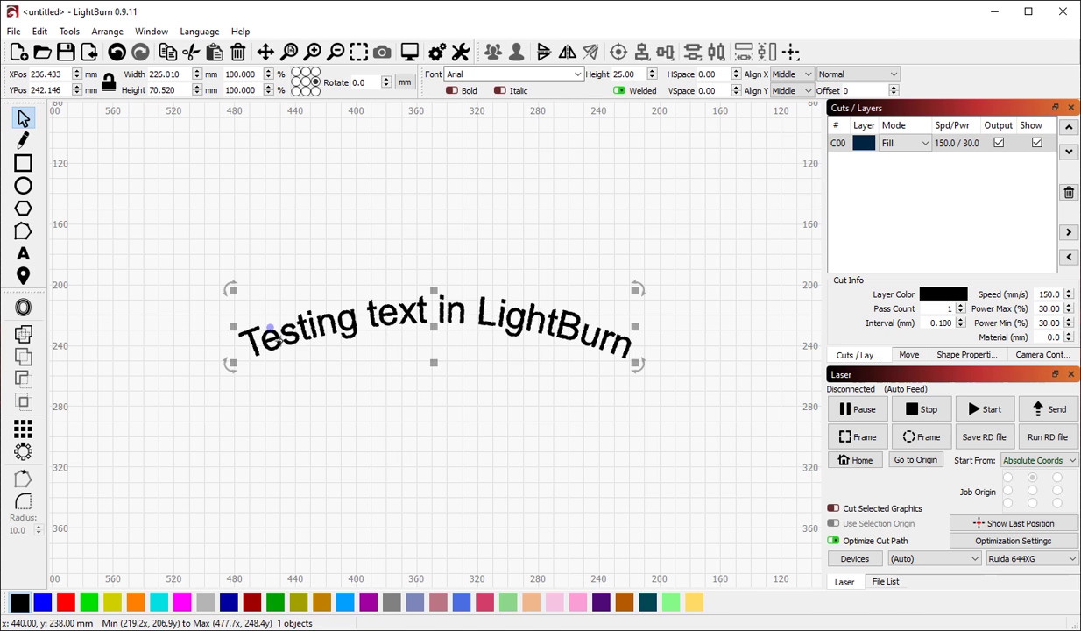
# - Set the text's vertical alignment to Bottom and tighten its arch to about 268 mm wide and 50 mm high
pyautogui.click(794, 91)
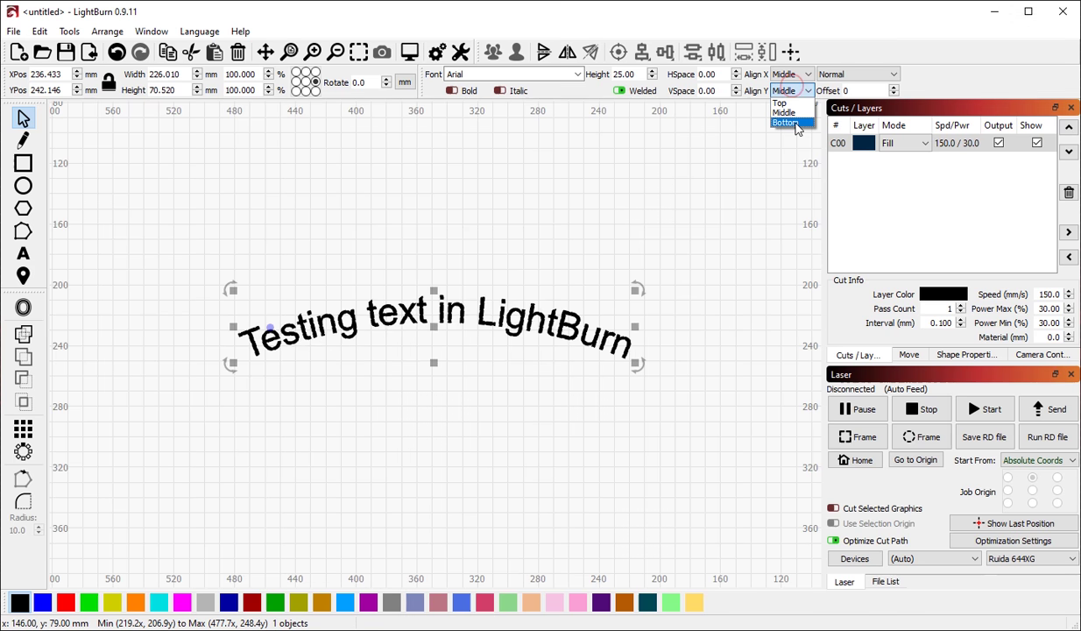
pyautogui.click(788, 123)
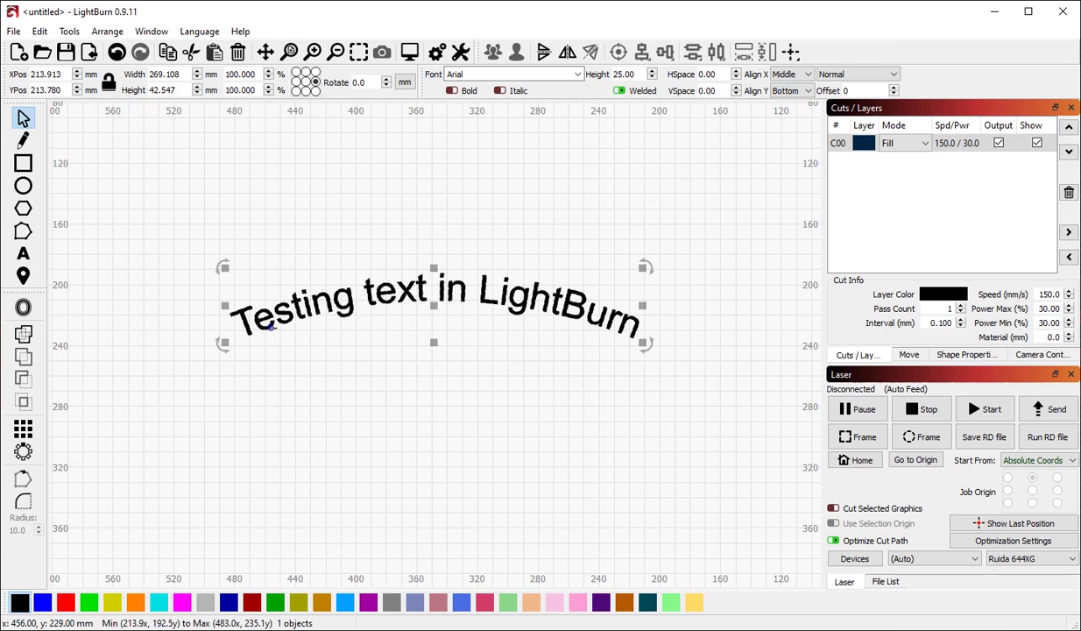
pyautogui.moveTo(269, 329); pyautogui.dragTo(248, 347)
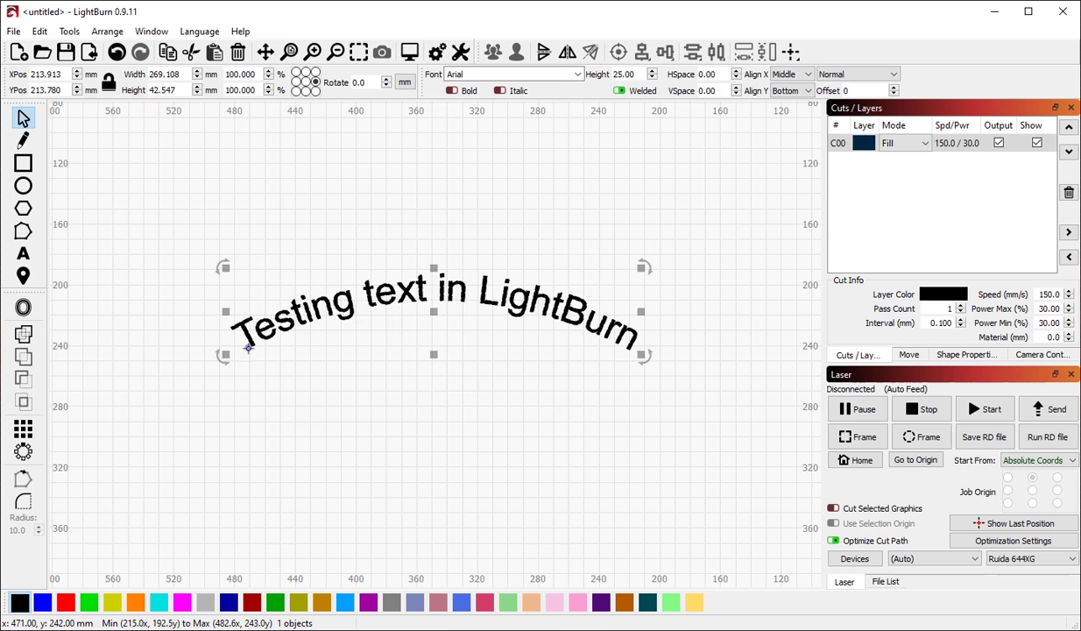
# - Try Top vertical alignment on the arched text and set it back to Bottom
pyautogui.click(789, 90)
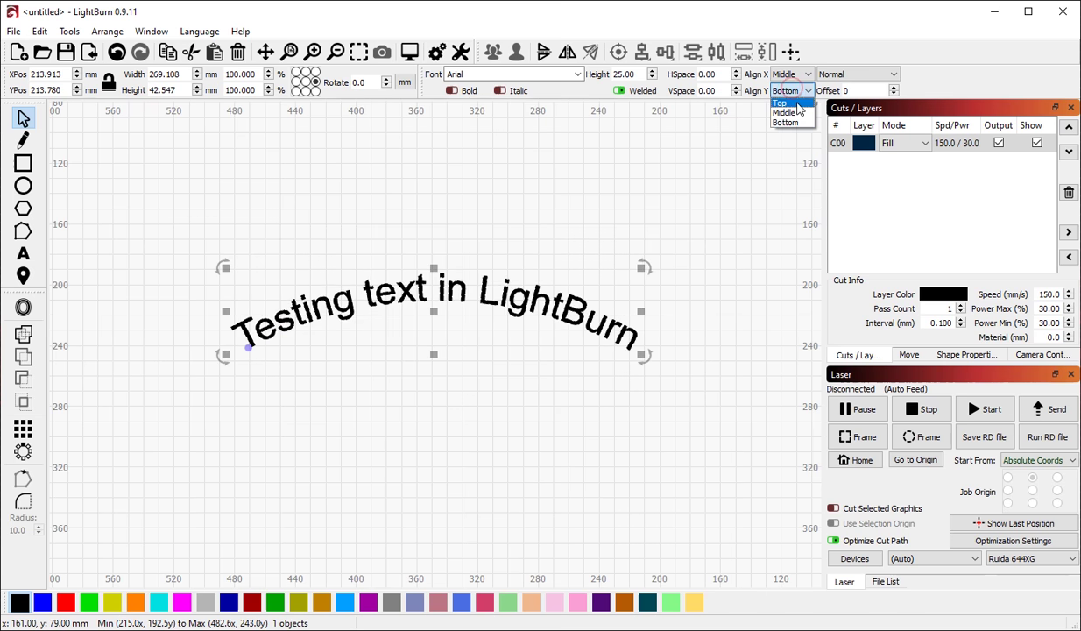
pyautogui.click(793, 102)
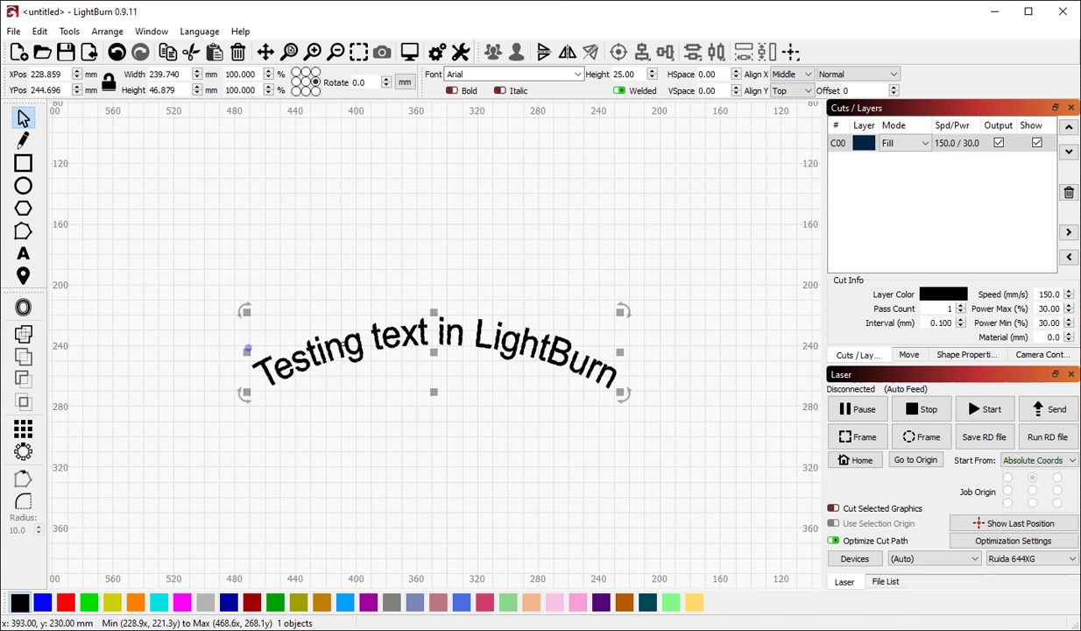
pyautogui.click(799, 91)
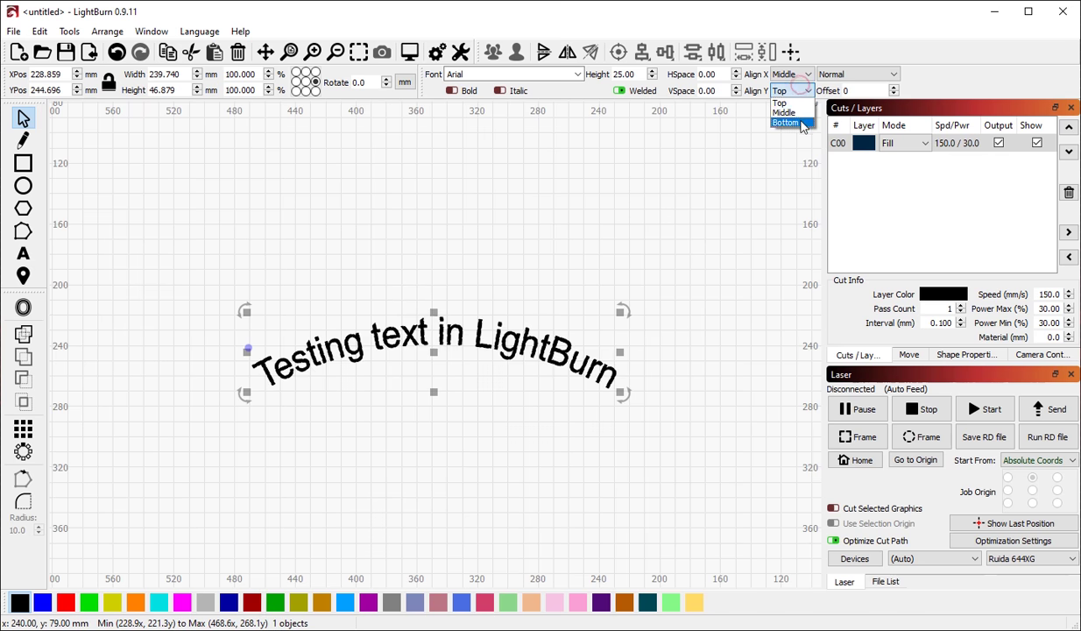
pyautogui.click(786, 122)
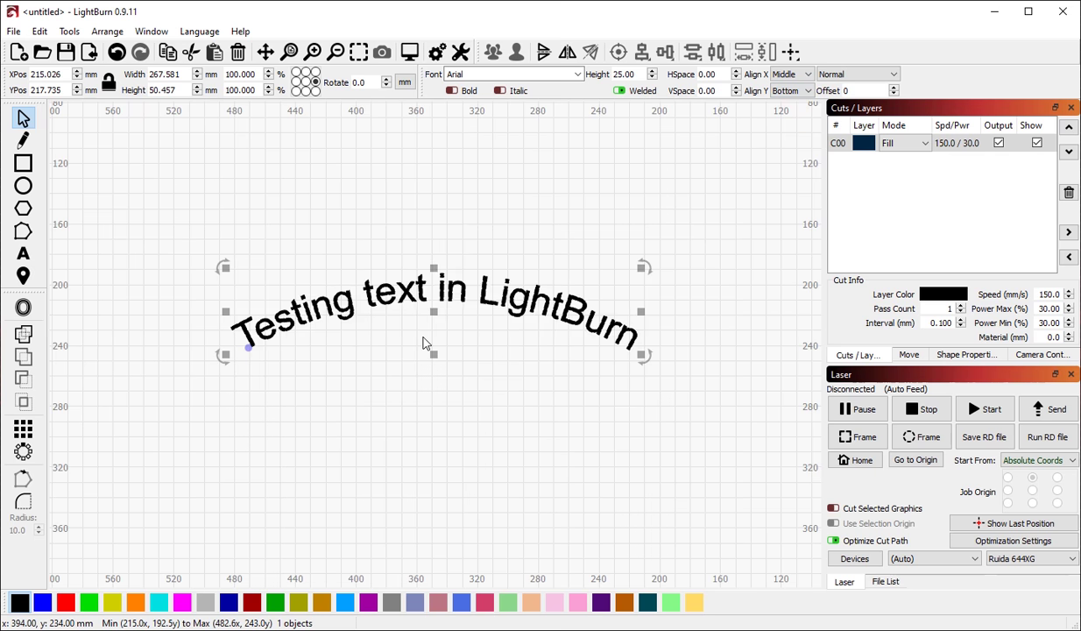
pyautogui.click(247, 349)
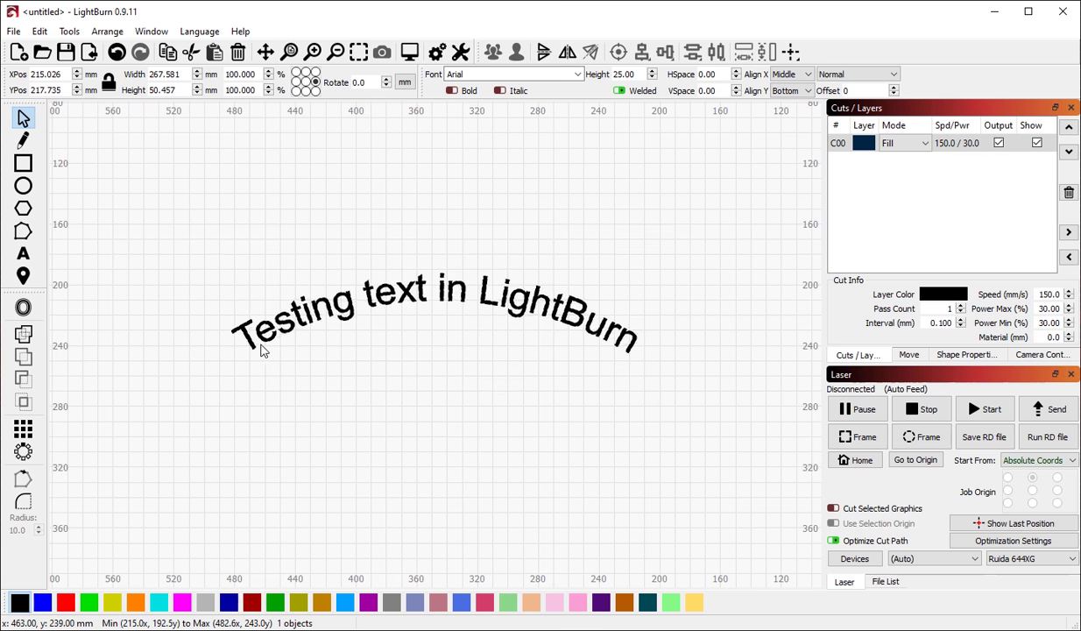
# - Add a second line reading "Multiple lines are supported" to the arched text, without a trailing blank line
pyautogui.click(265, 350)
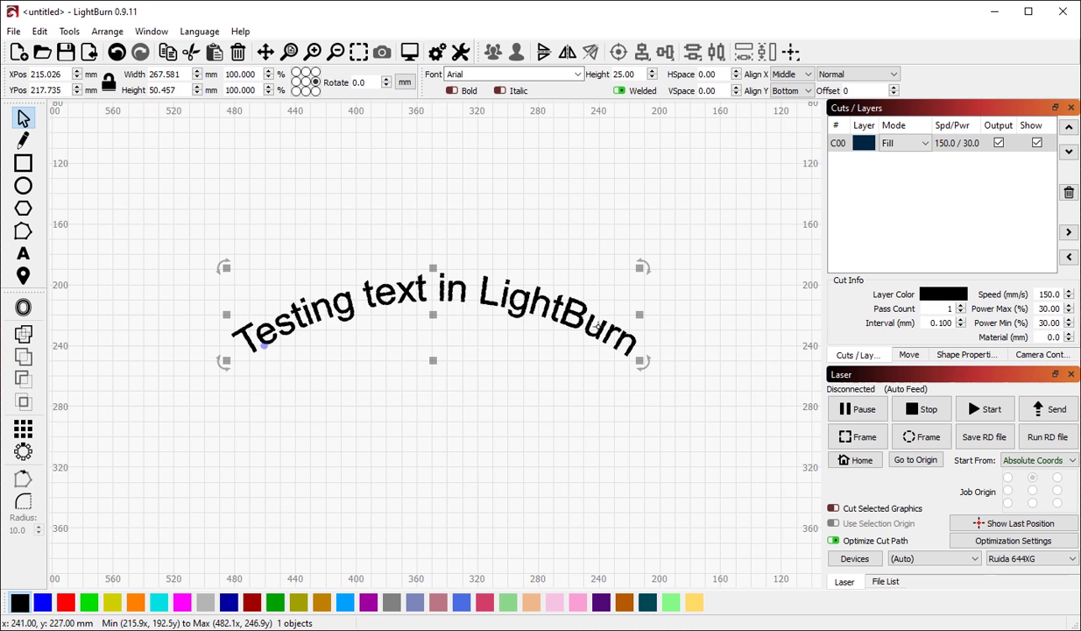
pyautogui.doubleClick(626, 339)
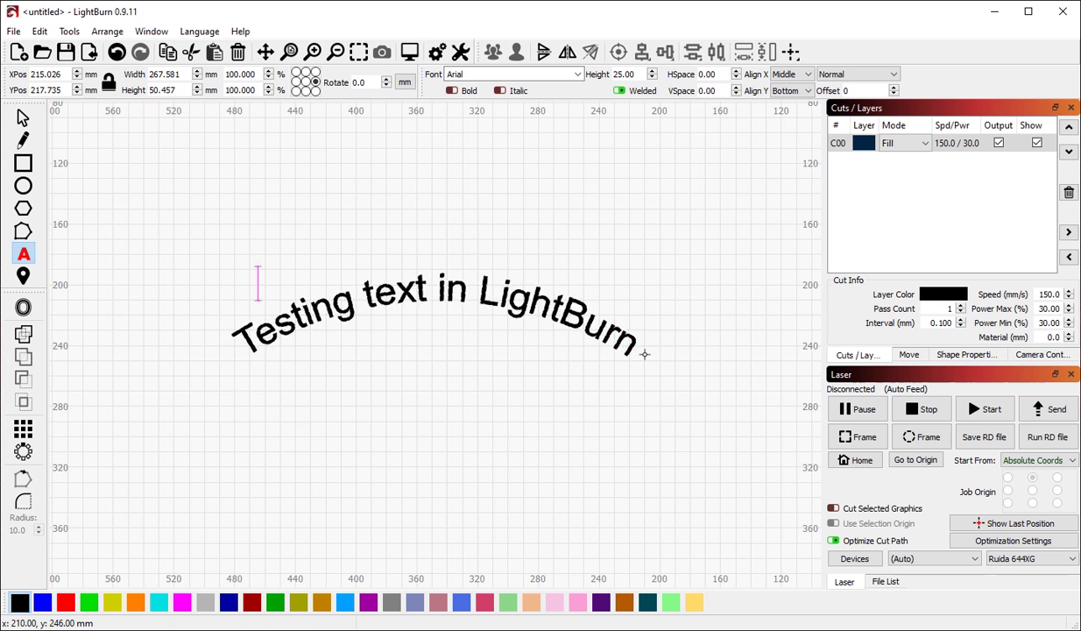
pyautogui.press('Right')
pyautogui.press('Right')
pyautogui.press('Right')
pyautogui.press('Right')
pyautogui.press('Right')
pyautogui.press('Right')
pyautogui.press('Right')
pyautogui.press('Right')
pyautogui.press('Right')
pyautogui.press('Right')
pyautogui.press('Right')
pyautogui.press('Right')
pyautogui.press('Right')
pyautogui.press('Right')
pyautogui.press('Right')
pyautogui.press('Right')
pyautogui.press('Right')
pyautogui.press('Right')
pyautogui.press('Home')
pyautogui.press('Right')
pyautogui.press('Right')
pyautogui.press('Right')
pyautogui.press('Right')
pyautogui.press('Right')
pyautogui.press('Right')
pyautogui.press('Right')
pyautogui.press('Right')
pyautogui.press('Right')
pyautogui.press('Right')
pyautogui.press('Right')
pyautogui.press('Right')
pyautogui.press('Right')
pyautogui.press('Right')
pyautogui.press('Right')
pyautogui.press('Right')
pyautogui.press('Right')
pyautogui.press('Right')
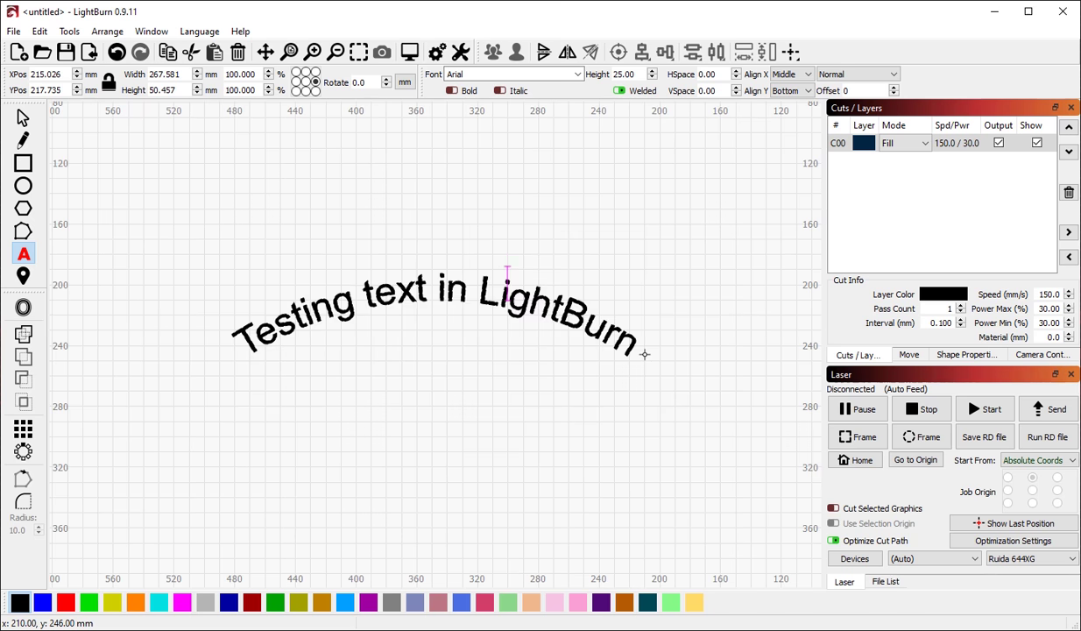
pyautogui.press('Return')
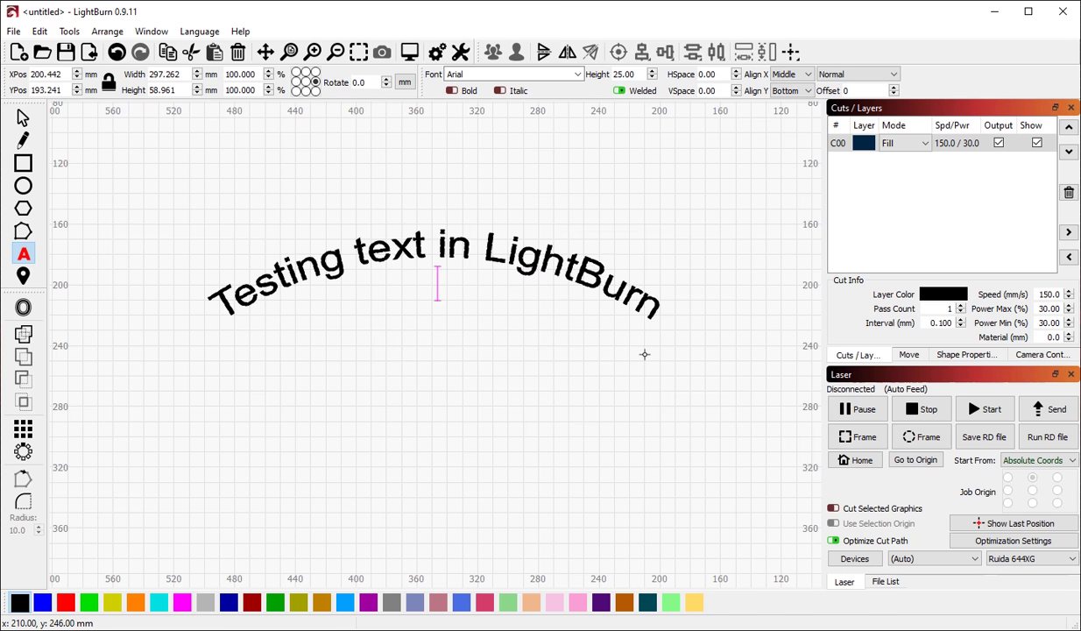
pyautogui.write('Multiple lines a')
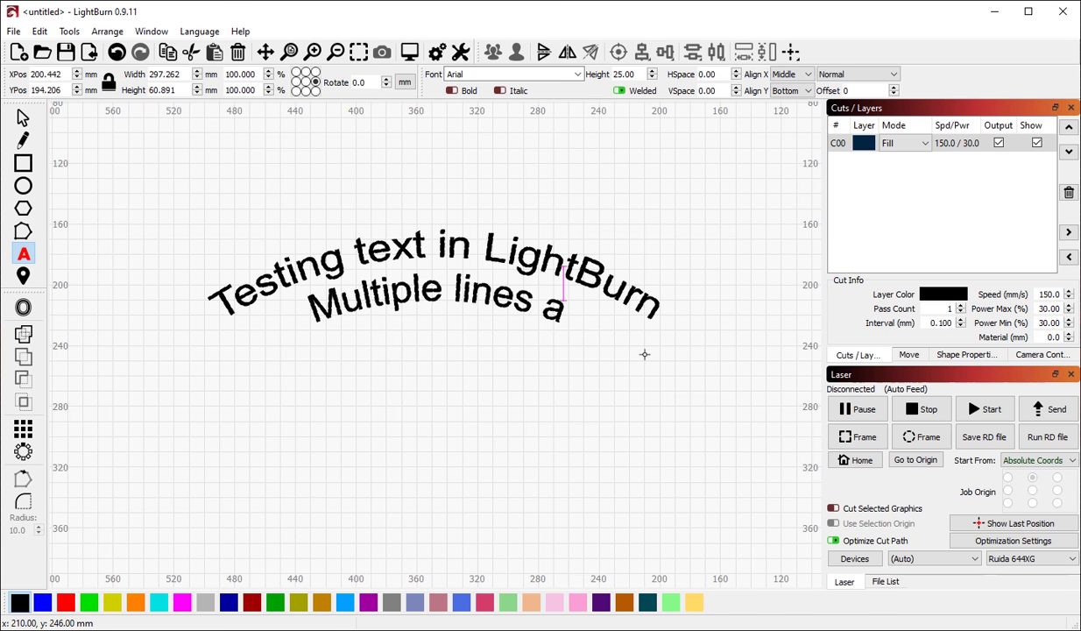
pyautogui.write('re support')
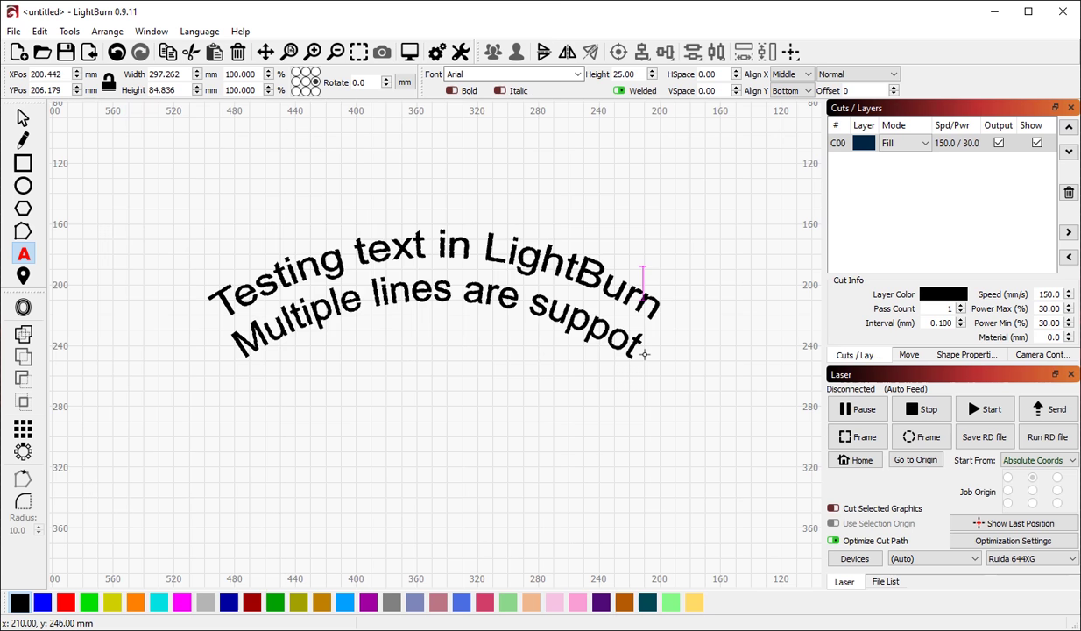
pyautogui.press('BackSpace')
pyautogui.write('rted')
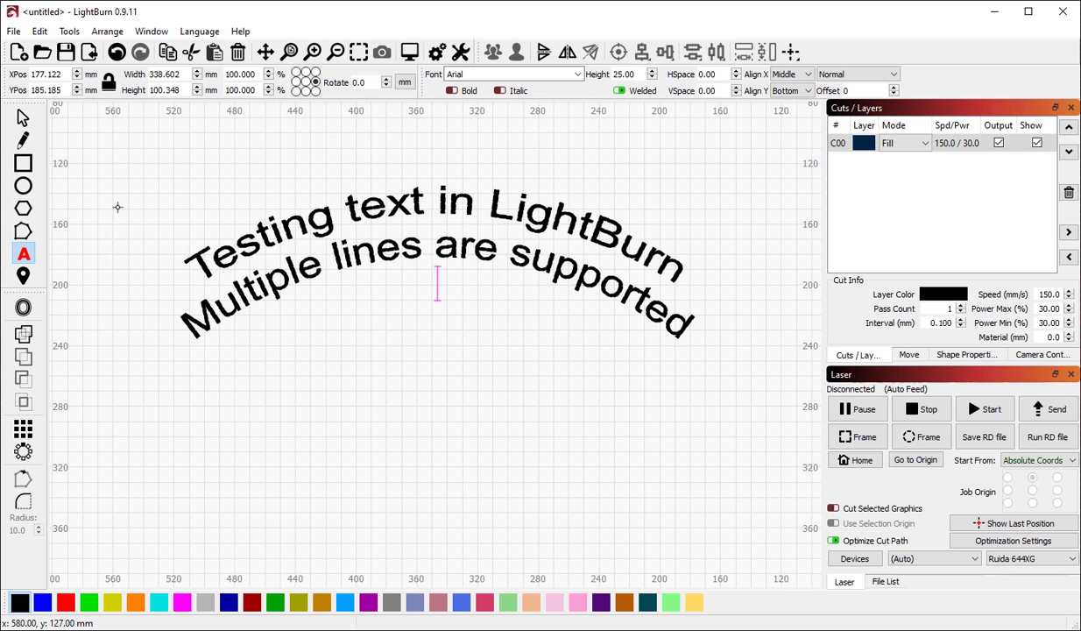
pyautogui.press('BackSpace')
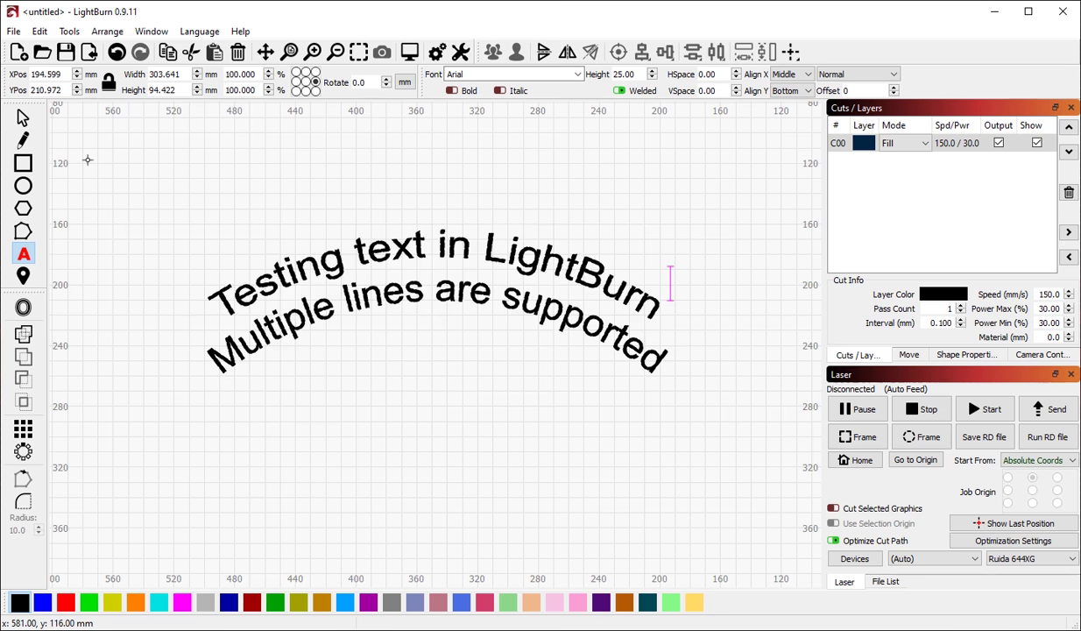
# - Bend the two-line text into a tighter arch and then into a shallow U-shaped curve about 290 mm wide and 72 mm high
pyautogui.click(23, 116)
pyautogui.scroll(-1, 344, 319)
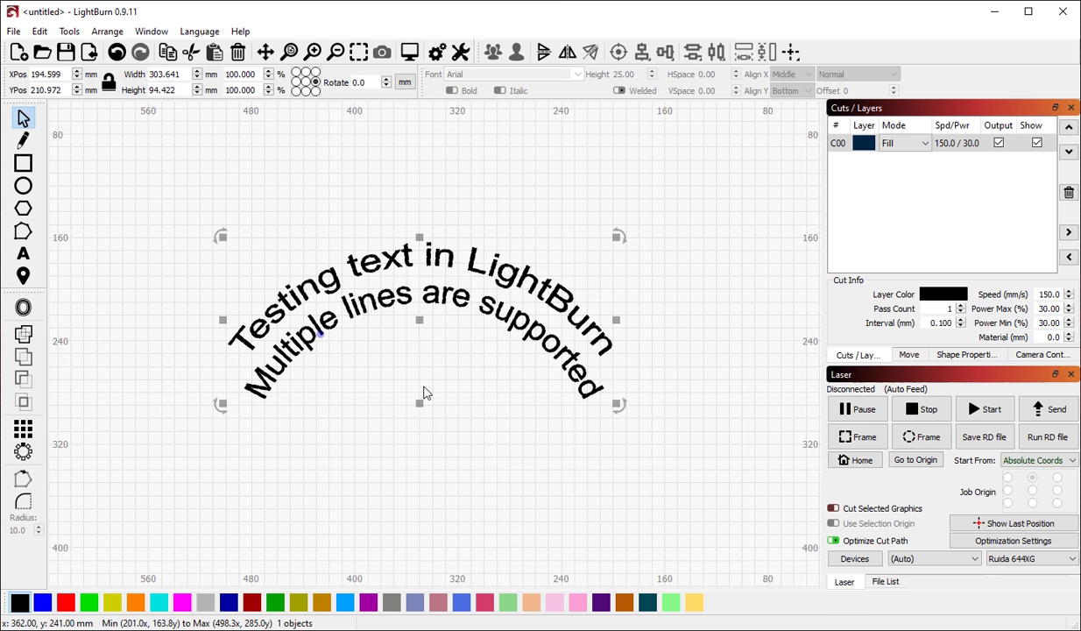
pyautogui.click(598, 390)
pyautogui.moveTo(320, 333); pyautogui.dragTo(234, 254)
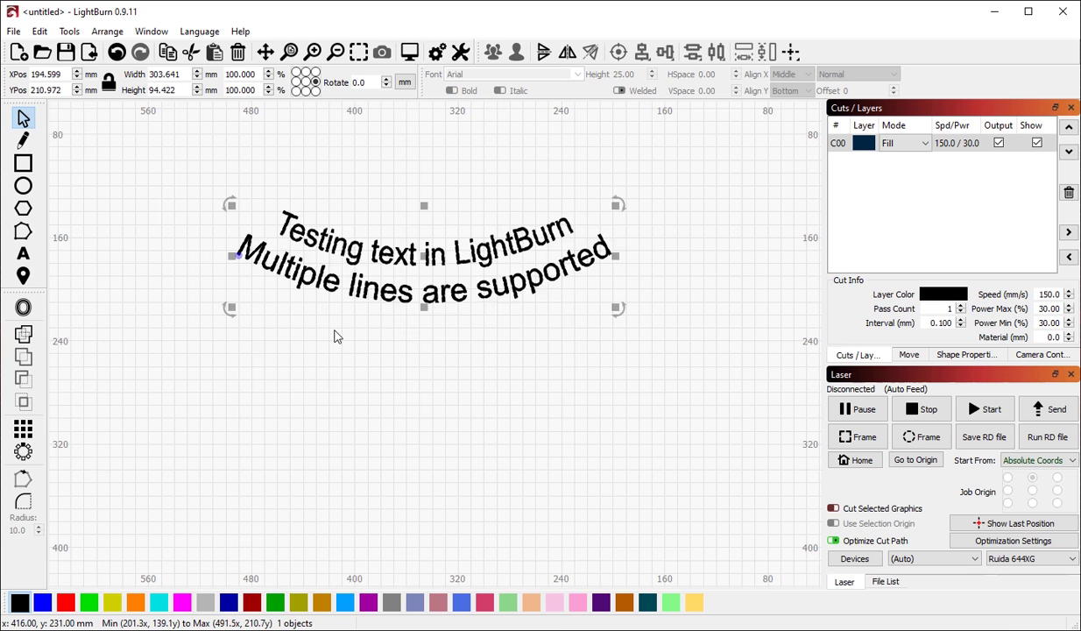
# - Draw a near-circular ellipse about 233 mm wide and 224 mm high below the text, on a blue layer set to Line mode
pyautogui.scroll(-2, 416, 339)
pyautogui.click(23, 185)
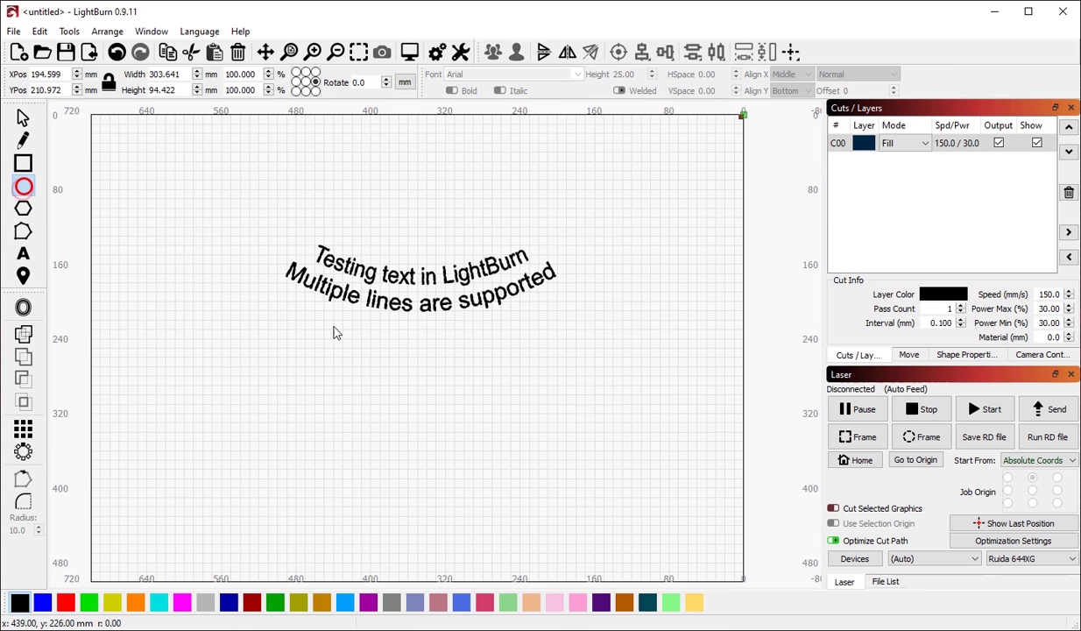
pyautogui.moveTo(348, 310); pyautogui.dragTo(565, 518)
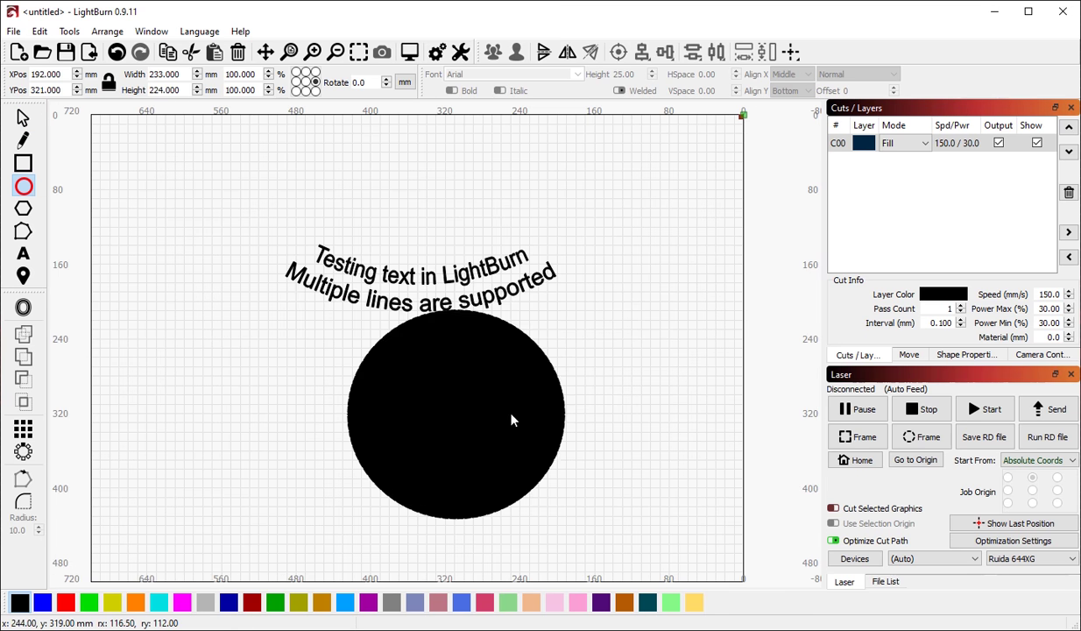
pyautogui.click(42, 601)
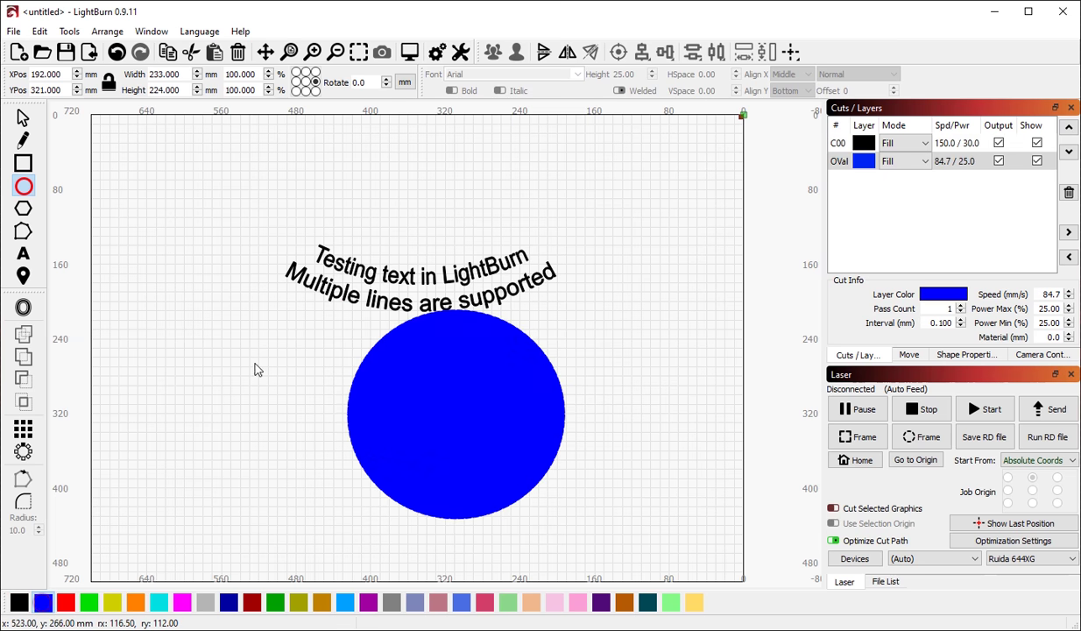
pyautogui.click(902, 160)
pyautogui.click(894, 176)
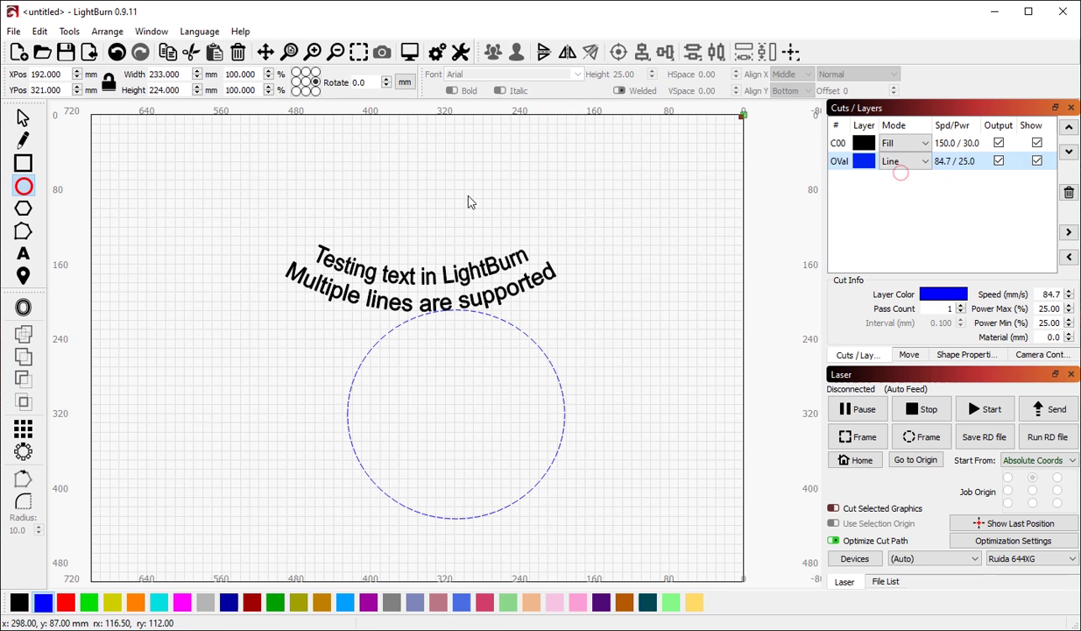
# - Center the two-line text over the circle and bend it into an arch about 294 mm wide and 128 mm high along the circle's upper edge
pyautogui.click(21, 115)
pyautogui.click(382, 283)
pyautogui.click(403, 278)
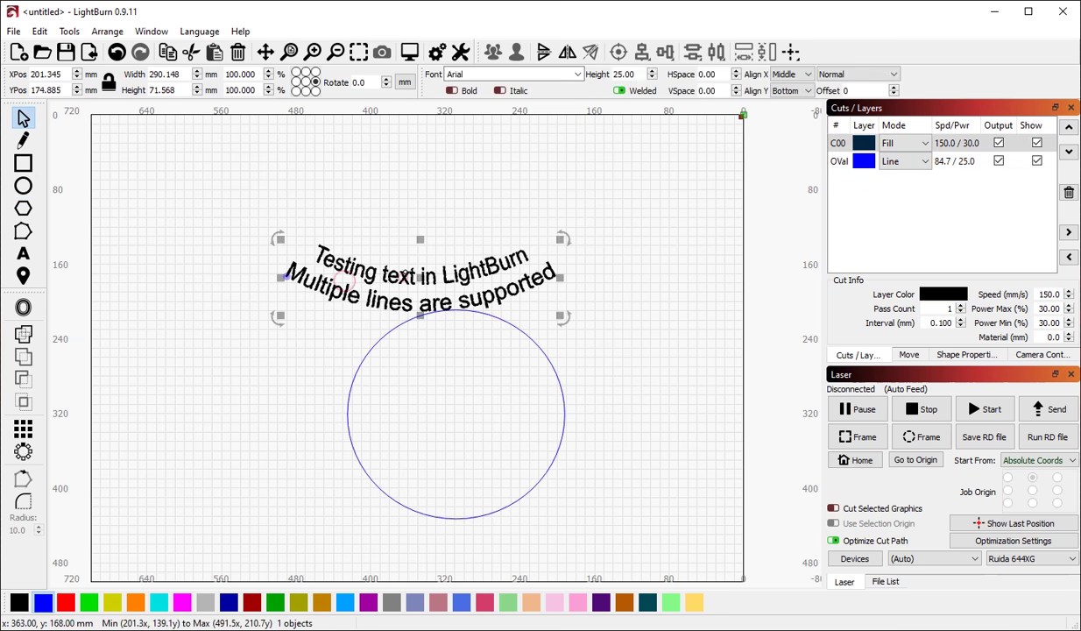
pyautogui.moveTo(454, 280); pyautogui.dragTo(501, 278)
pyautogui.moveTo(330, 273); pyautogui.dragTo(316, 385)
pyautogui.click(401, 519)
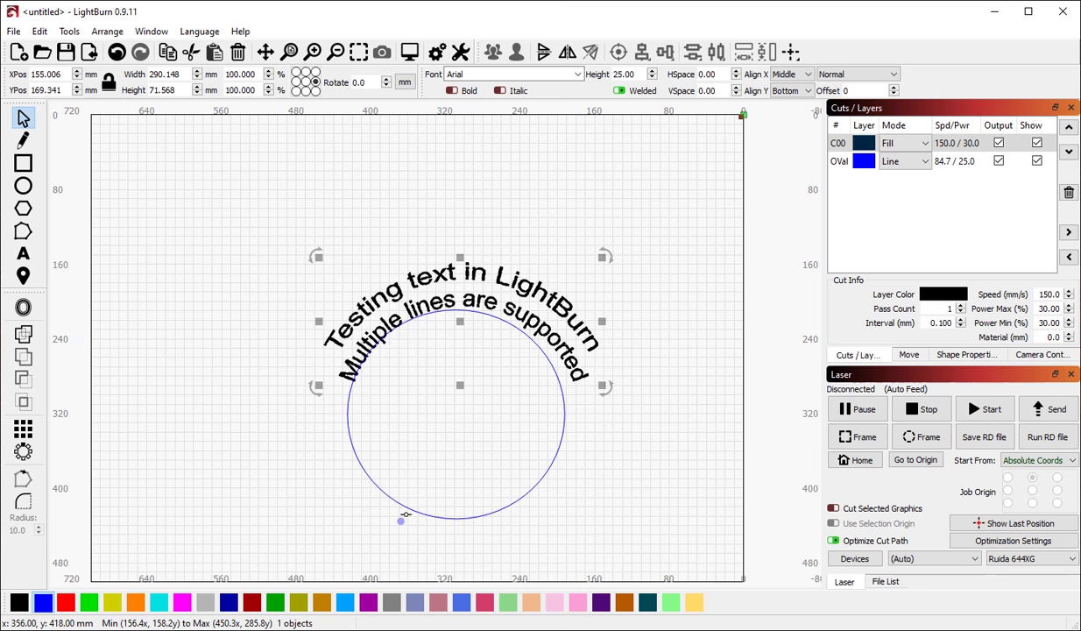
pyautogui.moveTo(551, 334); pyautogui.dragTo(544, 336)
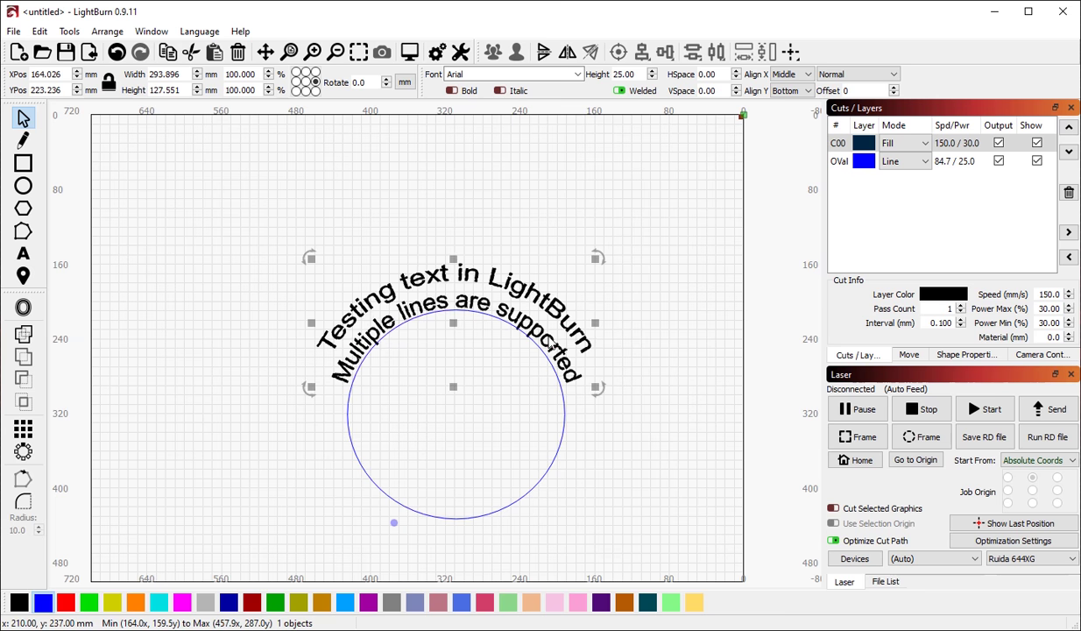
pyautogui.click(342, 174)
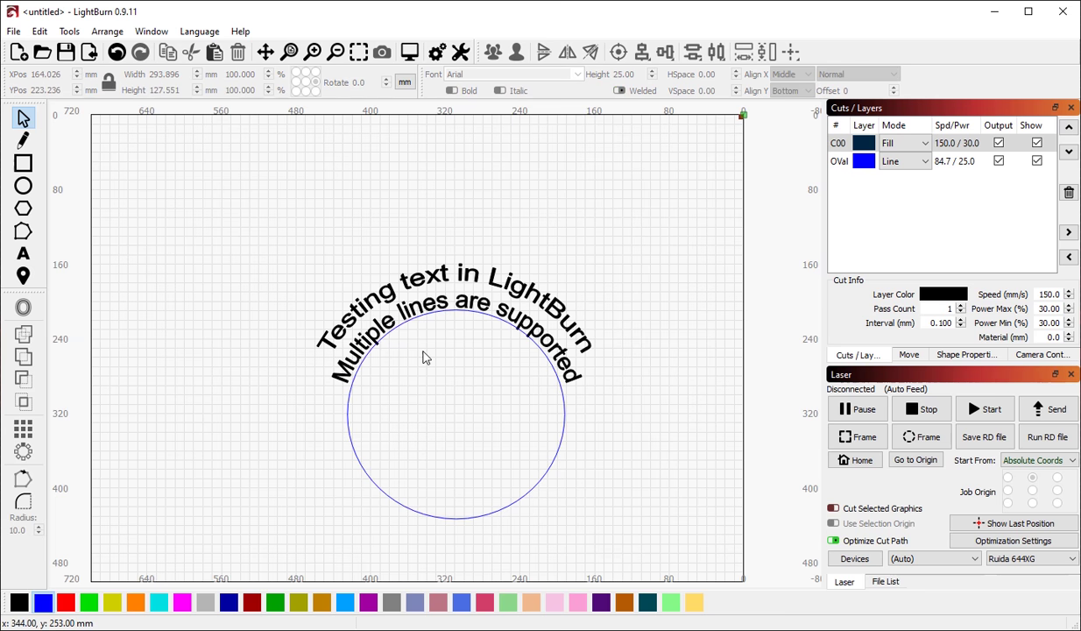
pyautogui.click(368, 335)
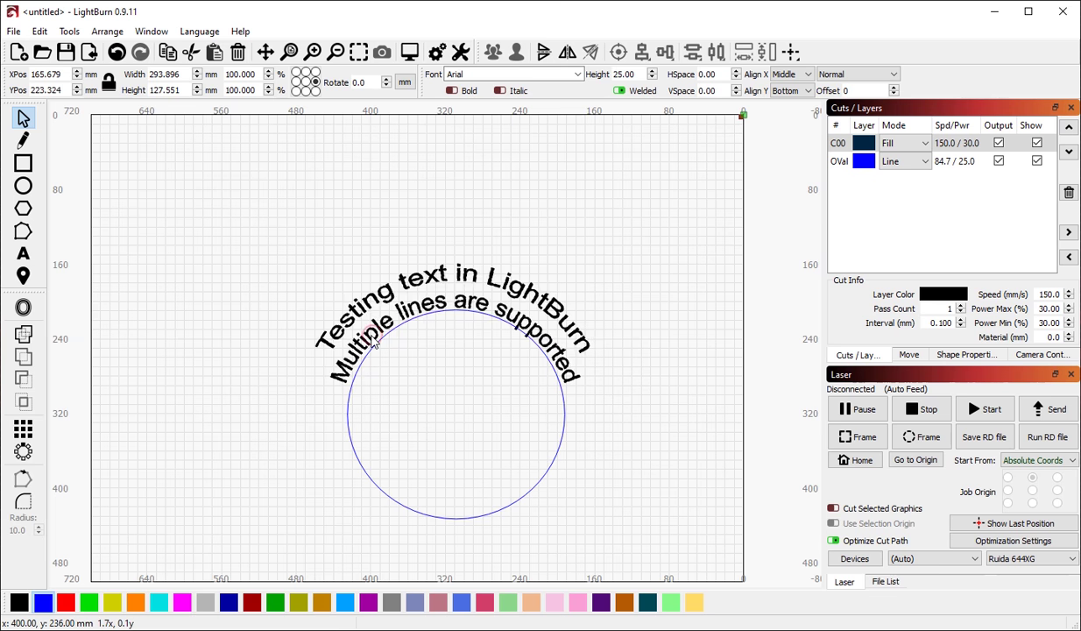
pyautogui.moveTo(372, 344); pyautogui.dragTo(375, 343)
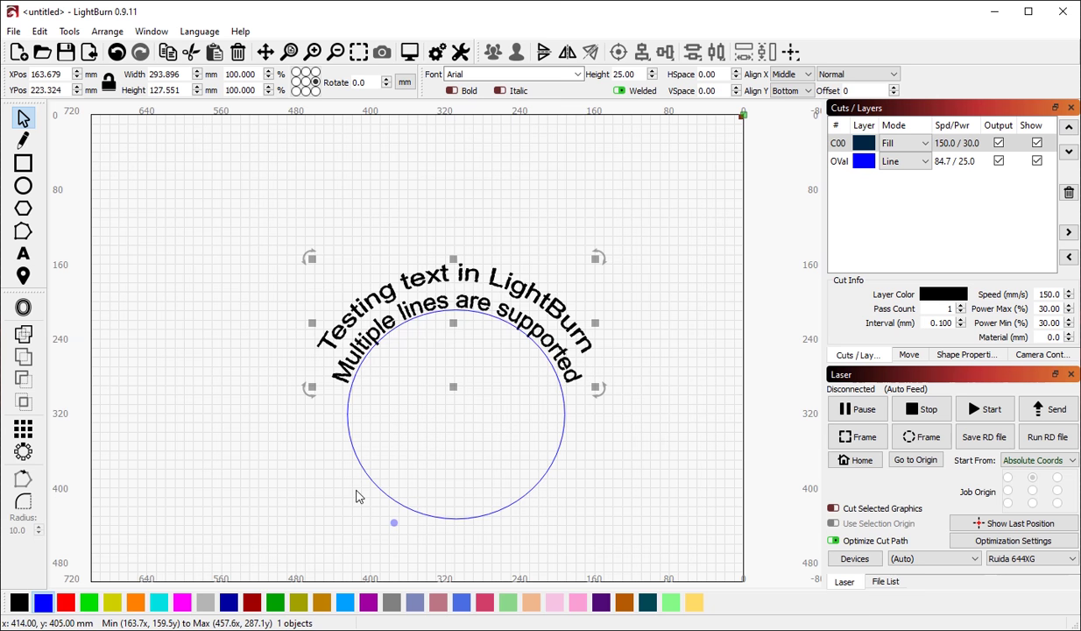
# - Bend the text into a shallow U-shaped curve, mirror it horizontally and vertically, and mirror it back upright
pyautogui.moveTo(393, 529); pyautogui.dragTo(308, 265)
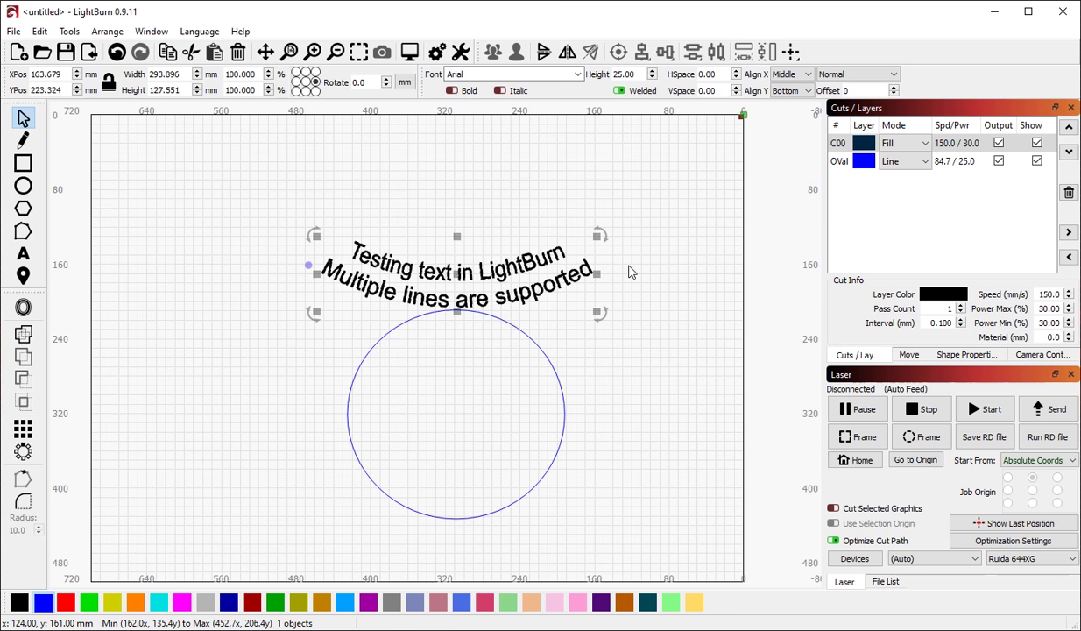
pyautogui.press('h')
pyautogui.press('v')
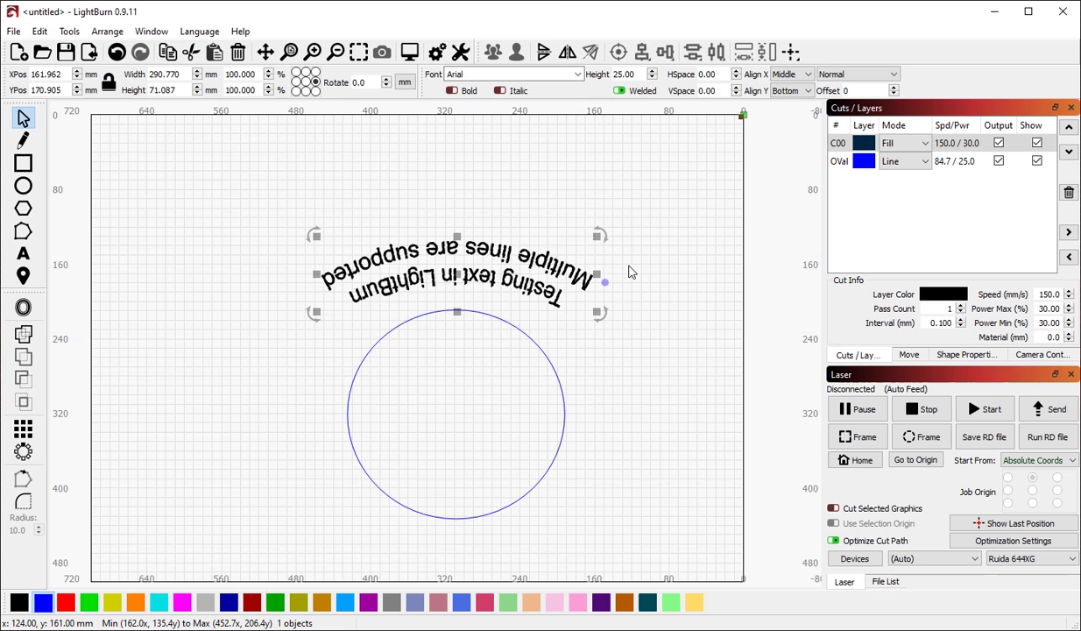
pyautogui.press('v')
pyautogui.press('h')
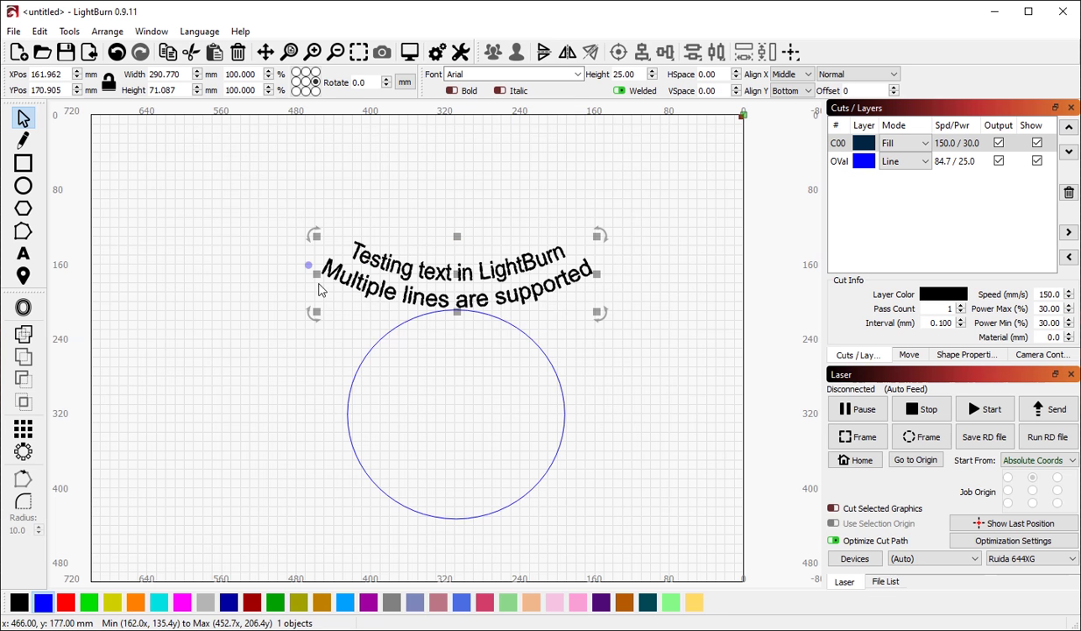
# - Bend the text back into an arch about 291 mm wide and 131 mm high, fitted along the circle's upper edge
pyautogui.moveTo(309, 263); pyautogui.dragTo(326, 399)
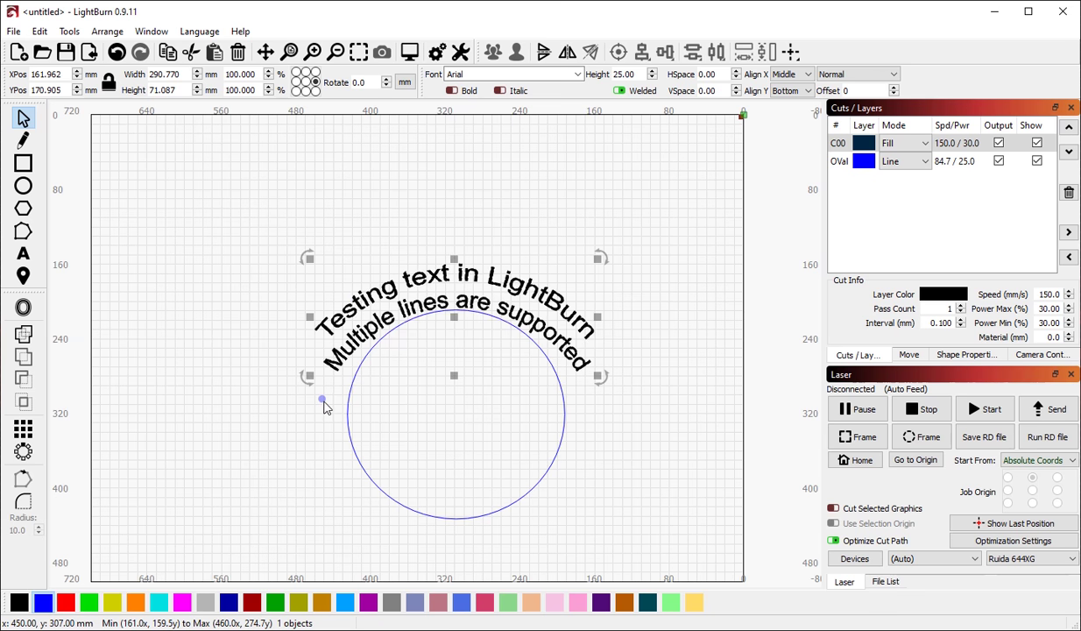
pyautogui.moveTo(322, 403); pyautogui.dragTo(351, 445)
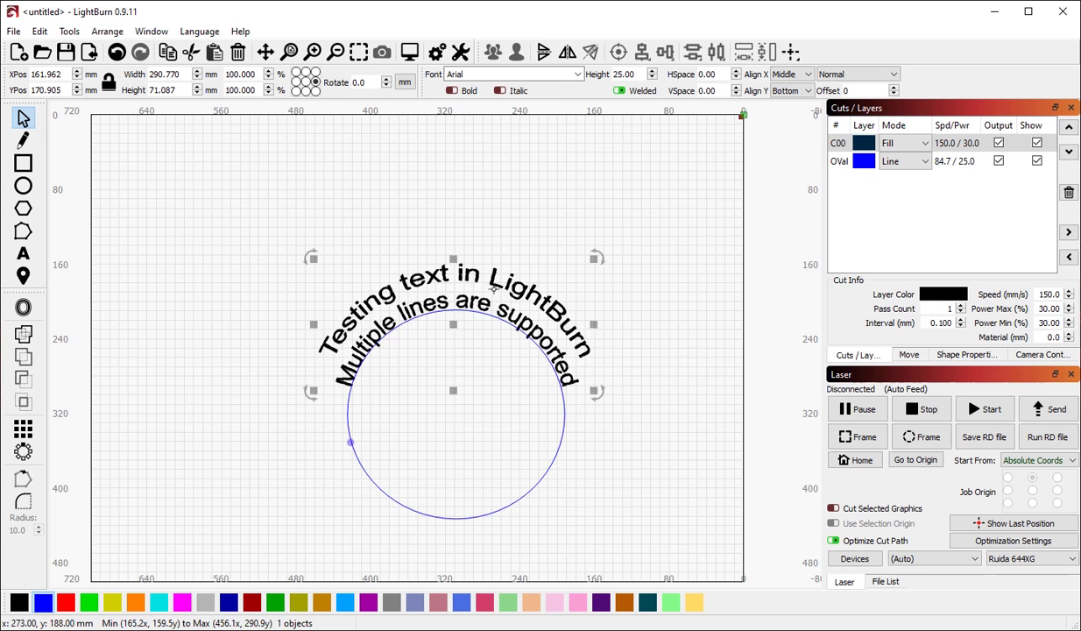
pyautogui.moveTo(478, 295); pyautogui.dragTo(477, 296)
pyautogui.click(405, 216)
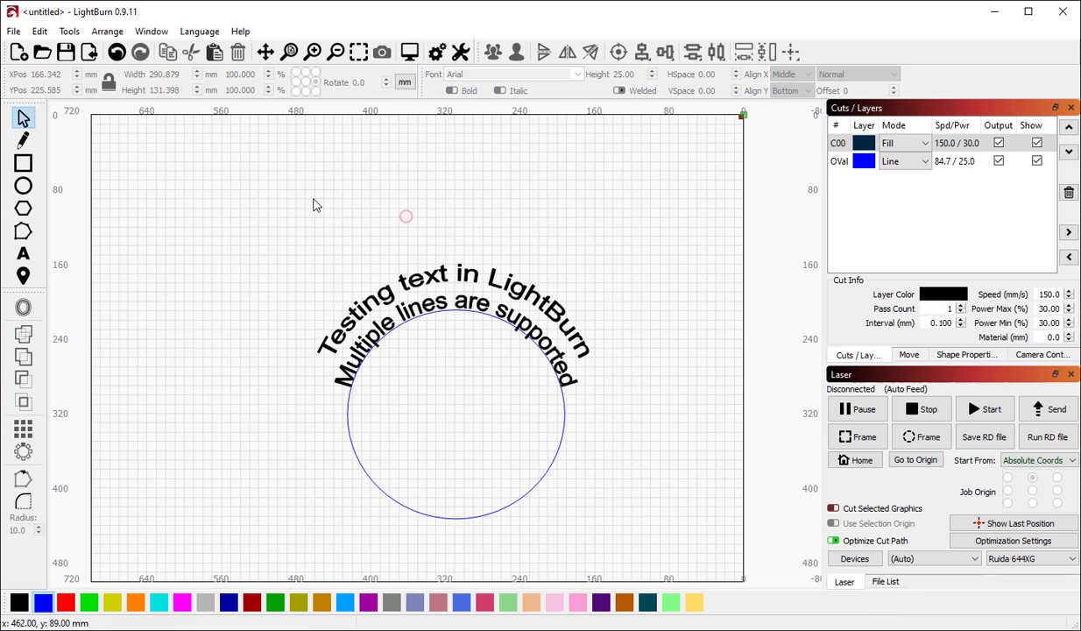